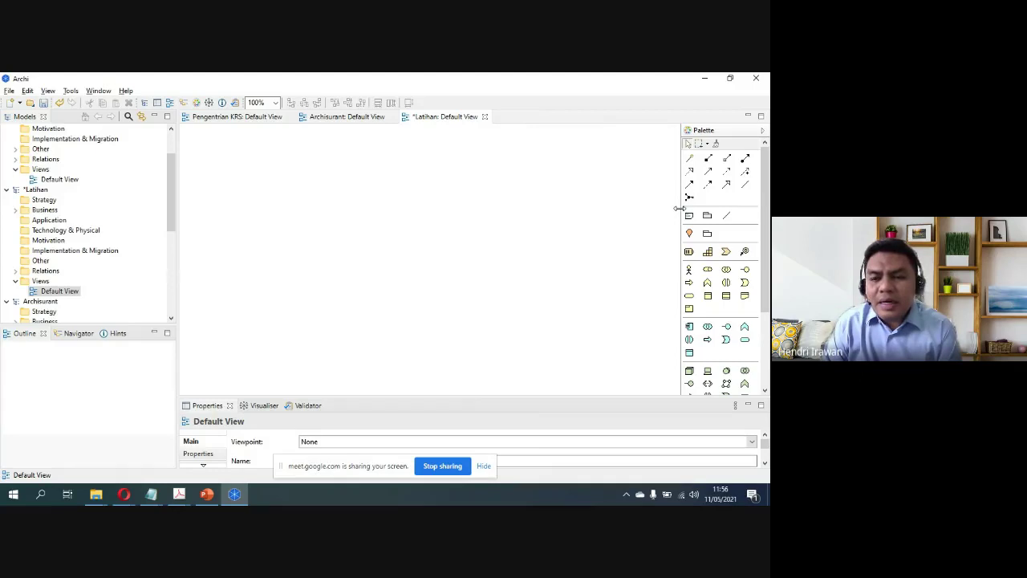
# Step: Widen the element palette, add a Business Actor to the empty Latihan view and move it to the upper centre of the canvas
pyautogui.moveTo(679, 209); pyautogui.dragTo(608, 213)
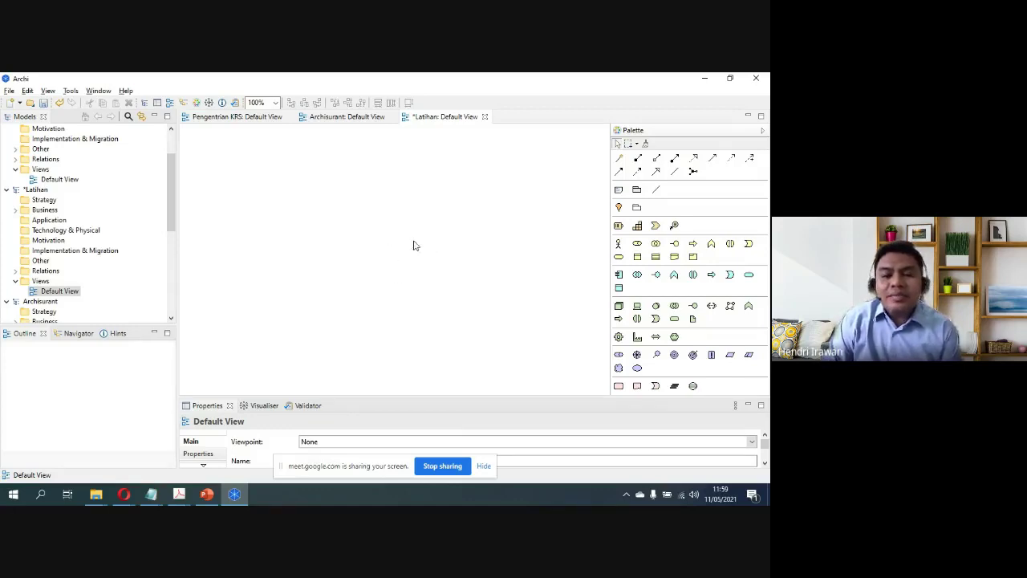
pyautogui.click(619, 244)
pyautogui.click(253, 187)
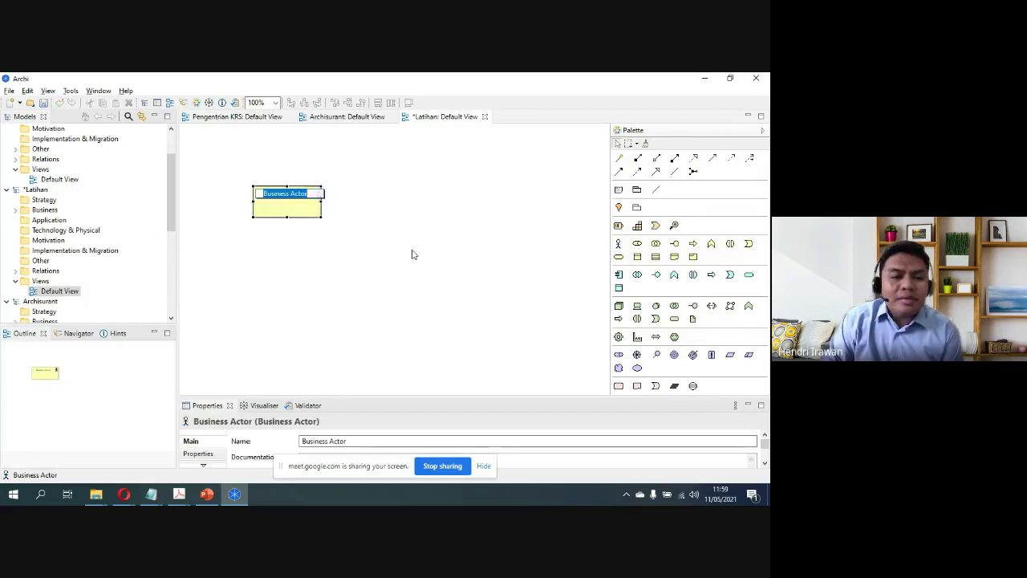
pyautogui.click(411, 251)
pyautogui.click(289, 209)
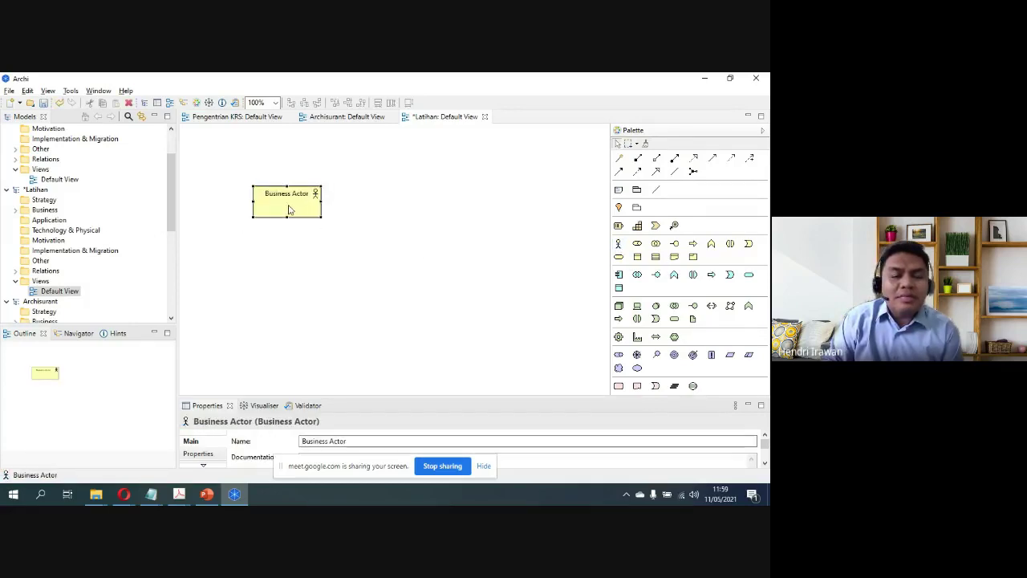
pyautogui.moveTo(289, 208); pyautogui.dragTo(443, 210)
pyautogui.click(454, 245)
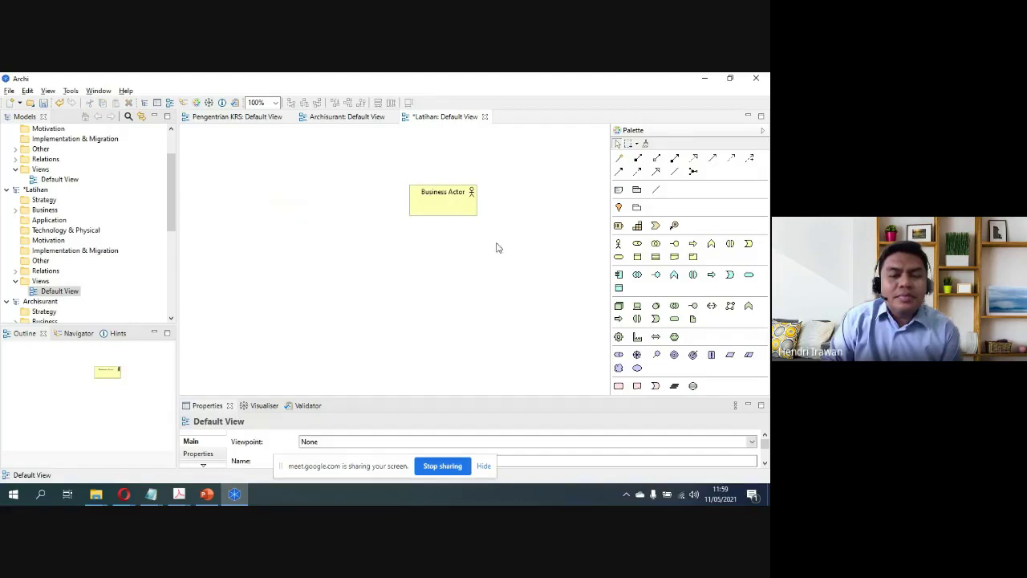
# Step: Rename the Business Actor element as Mahasiswa
pyautogui.click(441, 206)
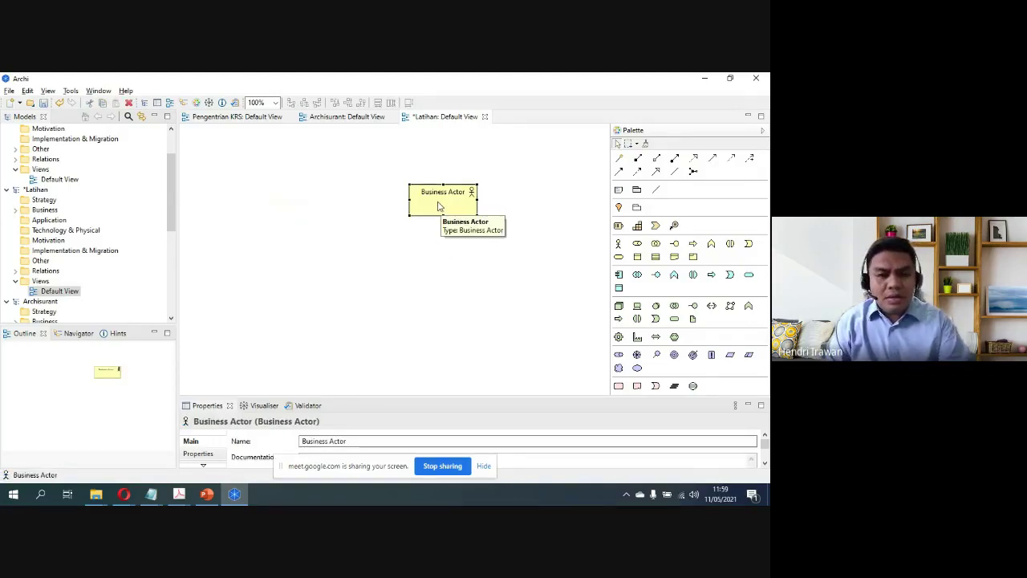
pyautogui.click(438, 207)
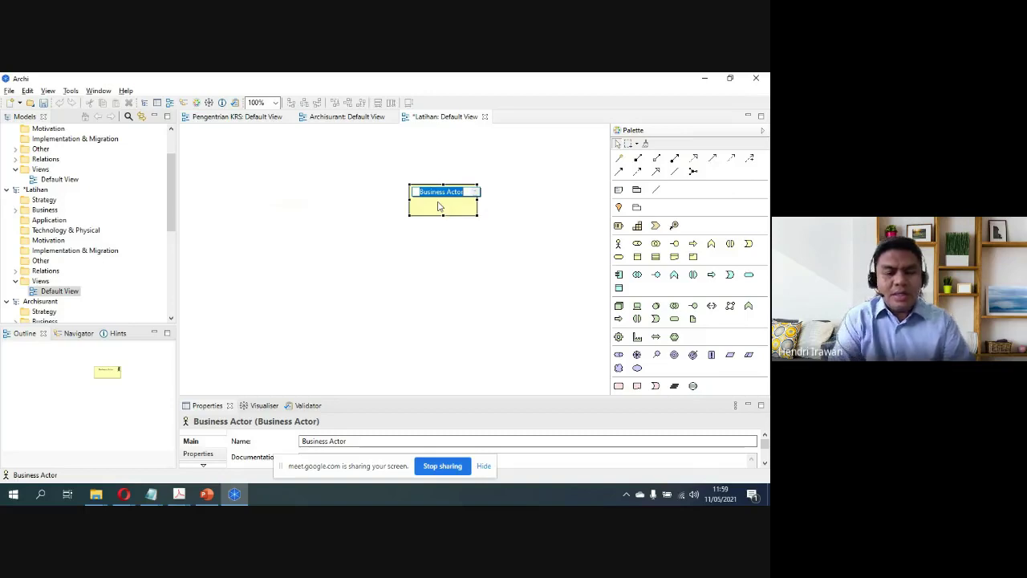
pyautogui.write('Mahasiswa')
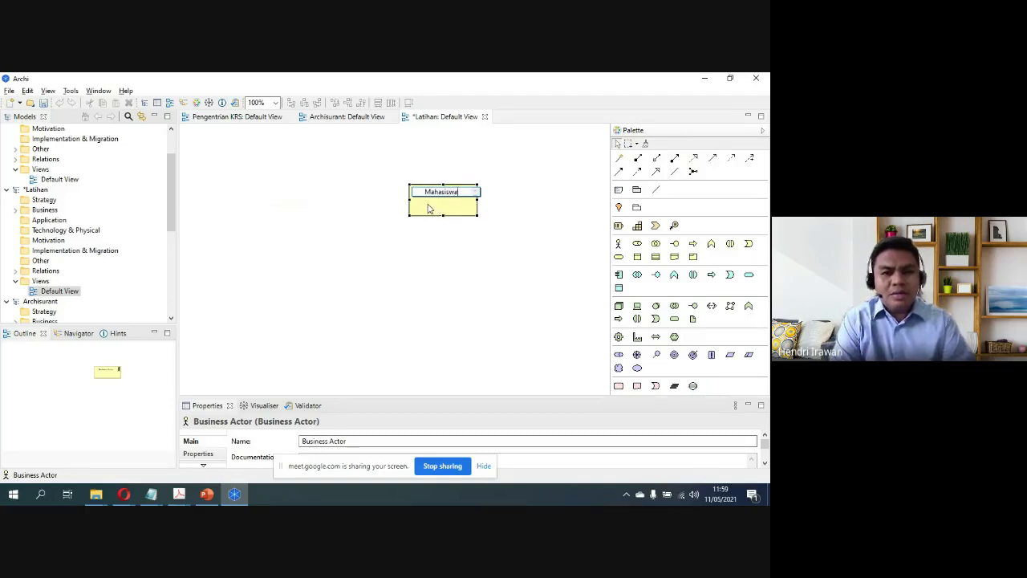
pyautogui.press('Return')
pyautogui.click(438, 251)
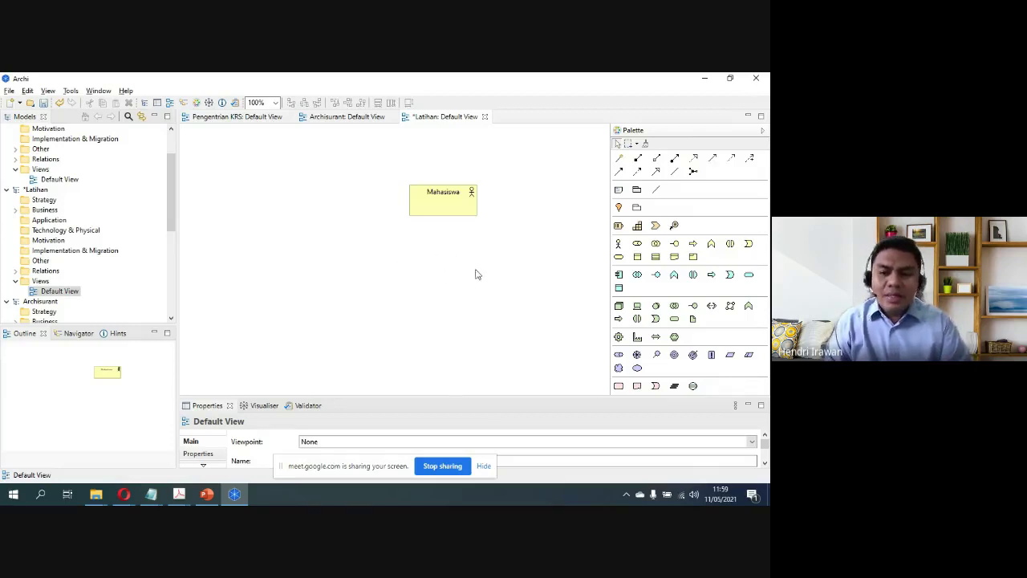
# Step: Add a Business Role element to the left of Mahasiswa and align it level with that actor
pyautogui.click(637, 245)
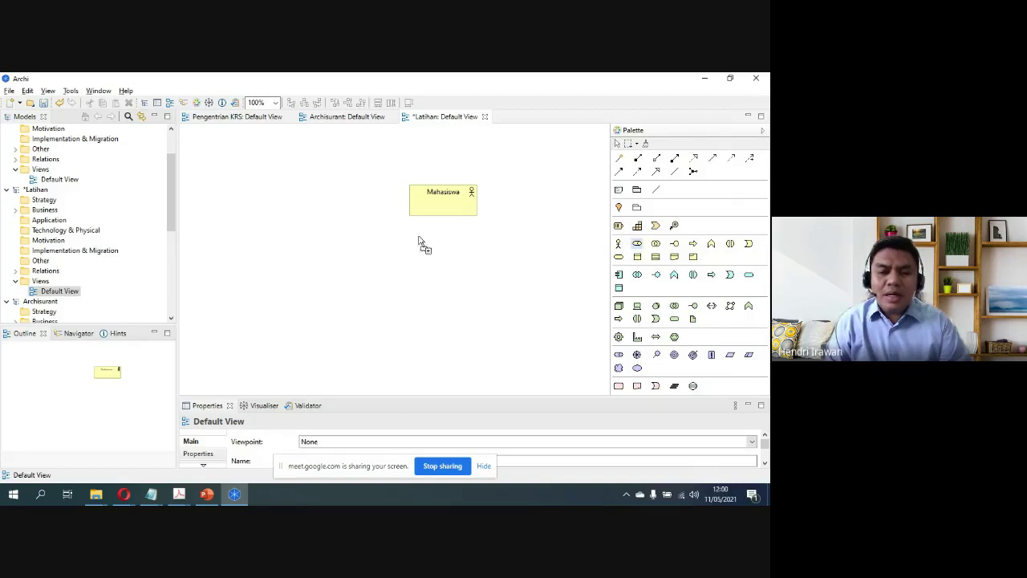
pyautogui.click(328, 198)
pyautogui.click(370, 250)
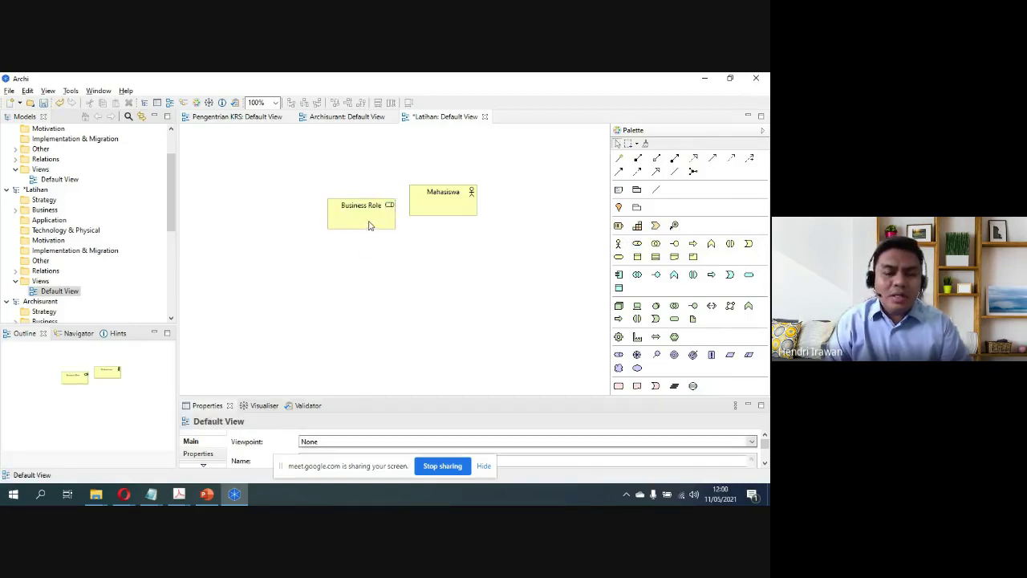
pyautogui.moveTo(371, 225); pyautogui.dragTo(352, 212)
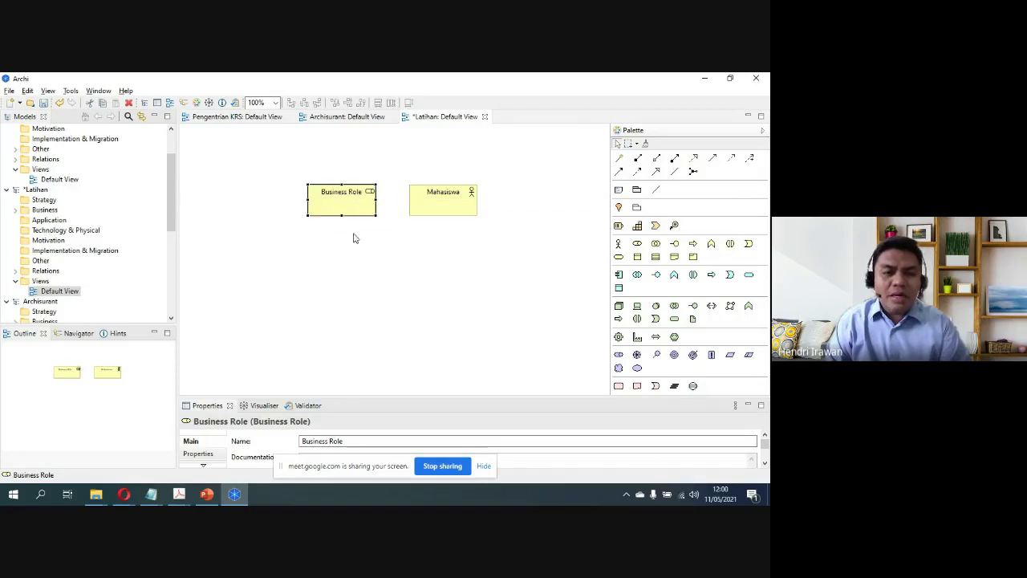
# Step: Rename the Business Role element as Anggota Perpus
pyautogui.press('F2')
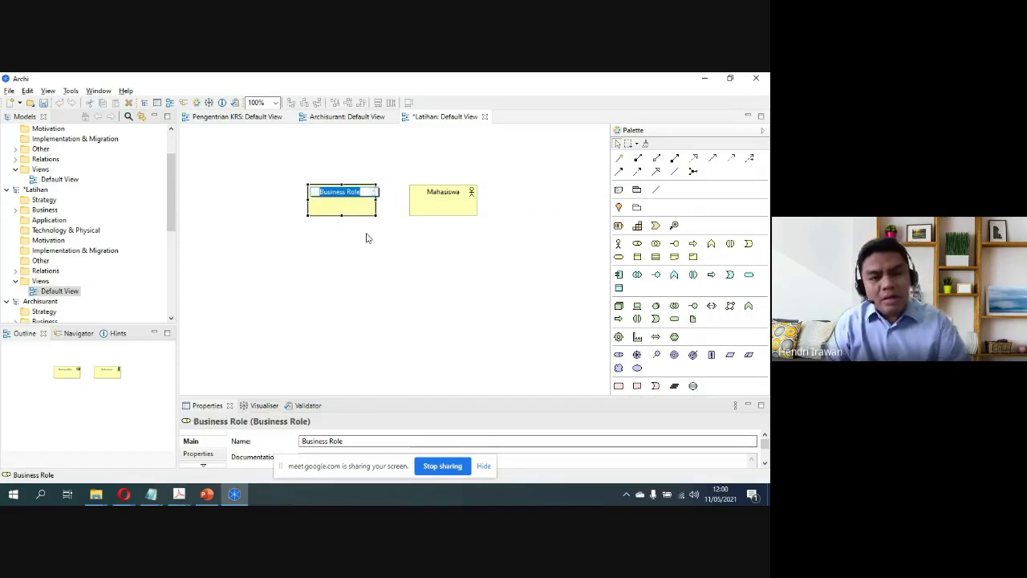
pyautogui.write('Angg')
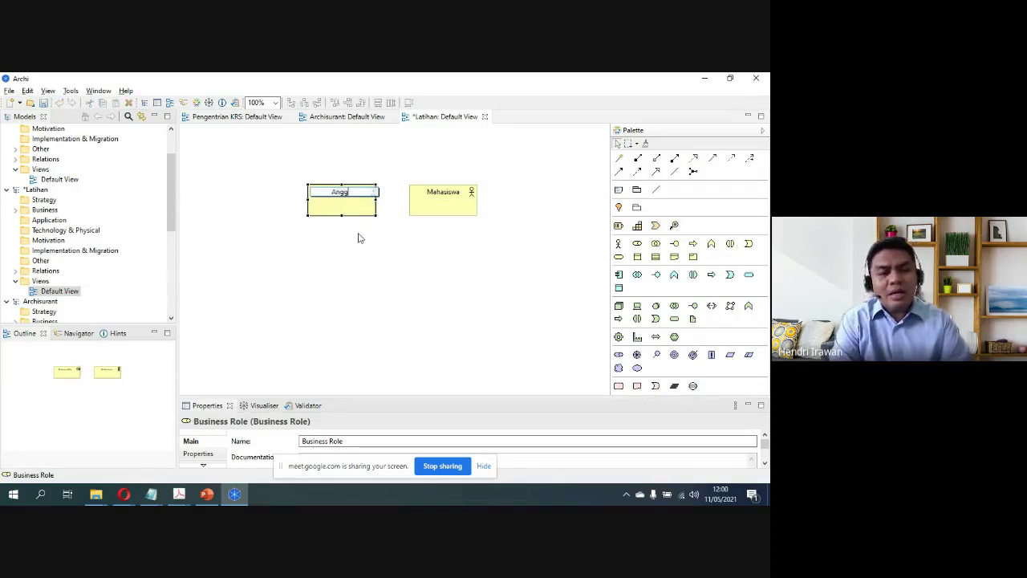
pyautogui.write('ota Perpus')
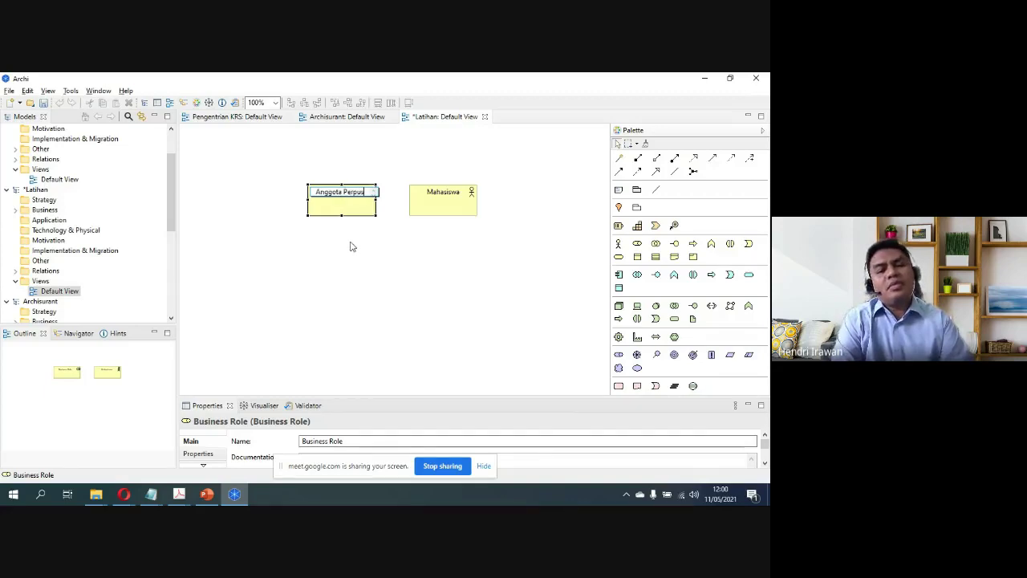
pyautogui.press('Return')
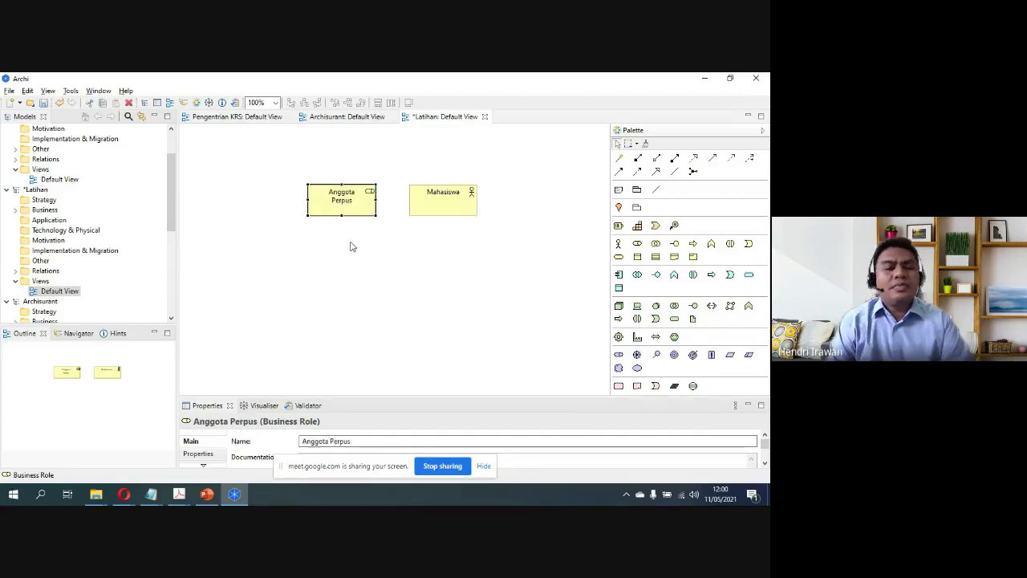
pyautogui.click(350, 247)
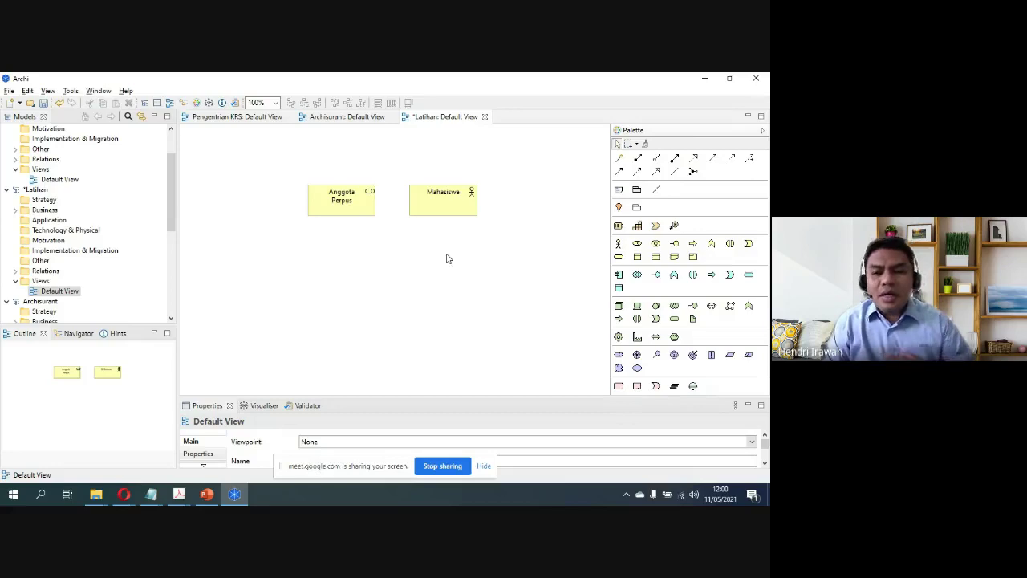
# Step: Connect the Anggota Perpus role to the Mahasiswa actor with an Association relation
pyautogui.click(673, 171)
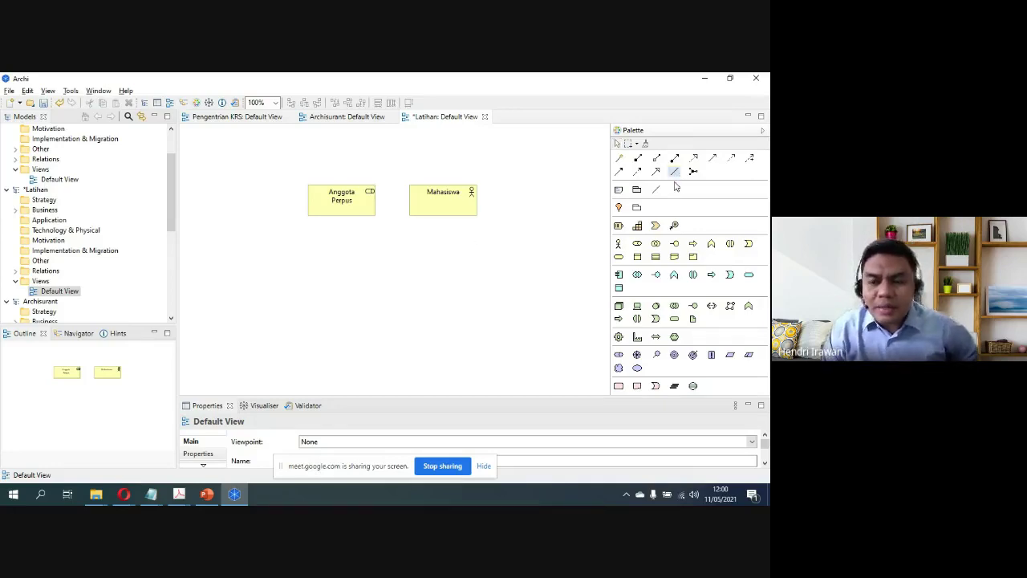
pyautogui.click(353, 211)
pyautogui.click(424, 207)
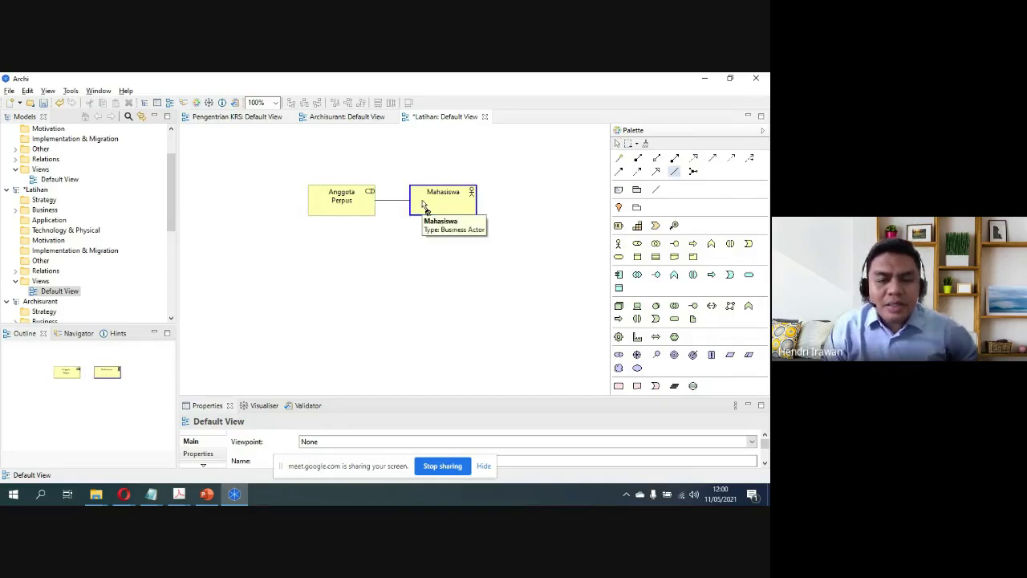
pyautogui.click(423, 202)
pyautogui.click(383, 200)
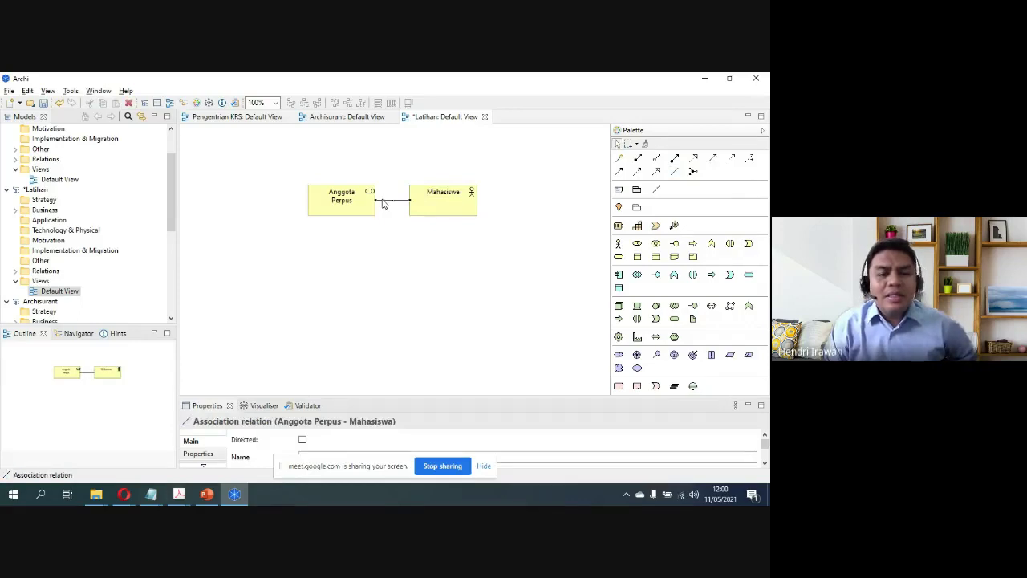
pyautogui.click(513, 226)
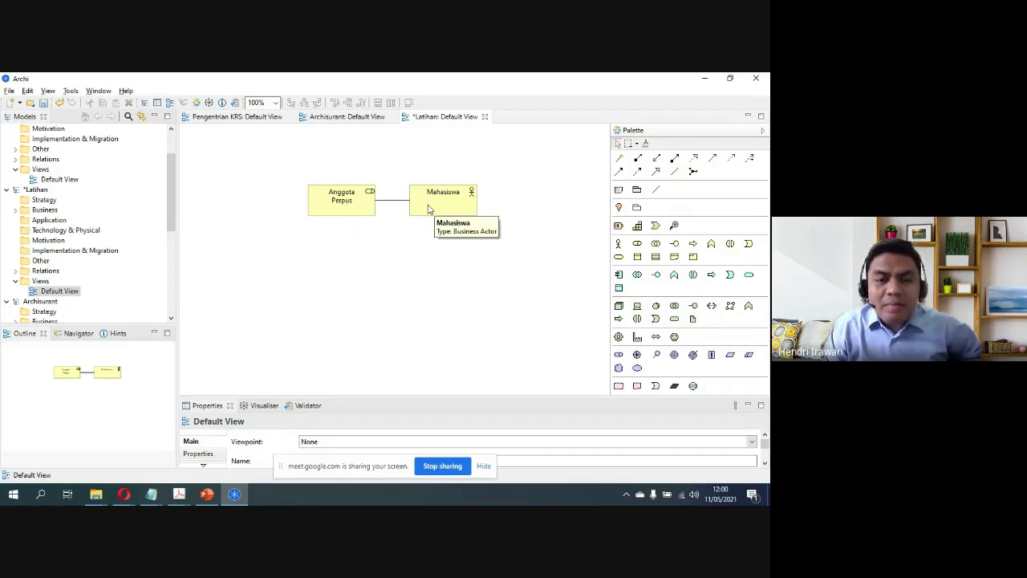
pyautogui.click(350, 208)
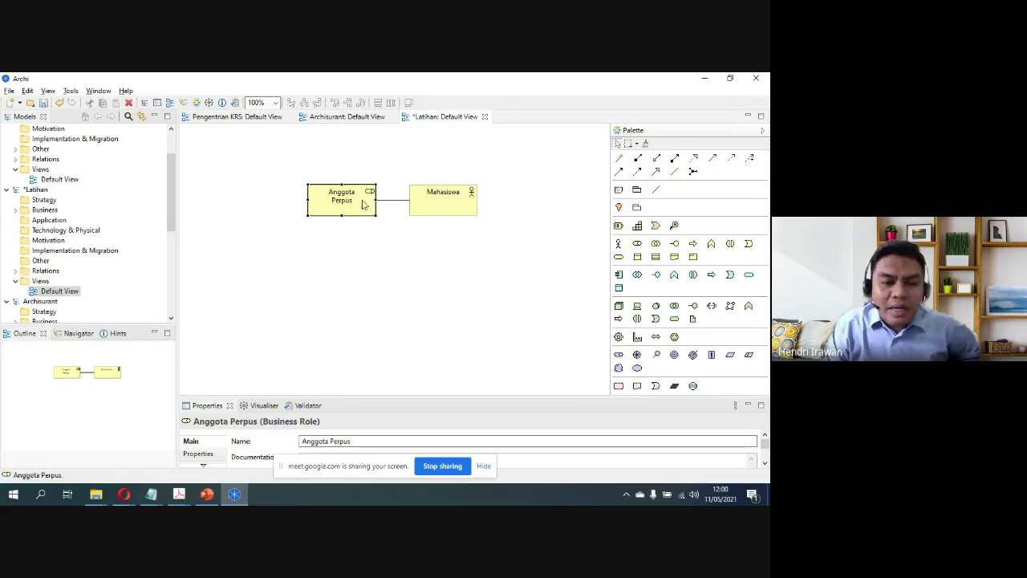
pyautogui.click(429, 208)
pyautogui.click(413, 257)
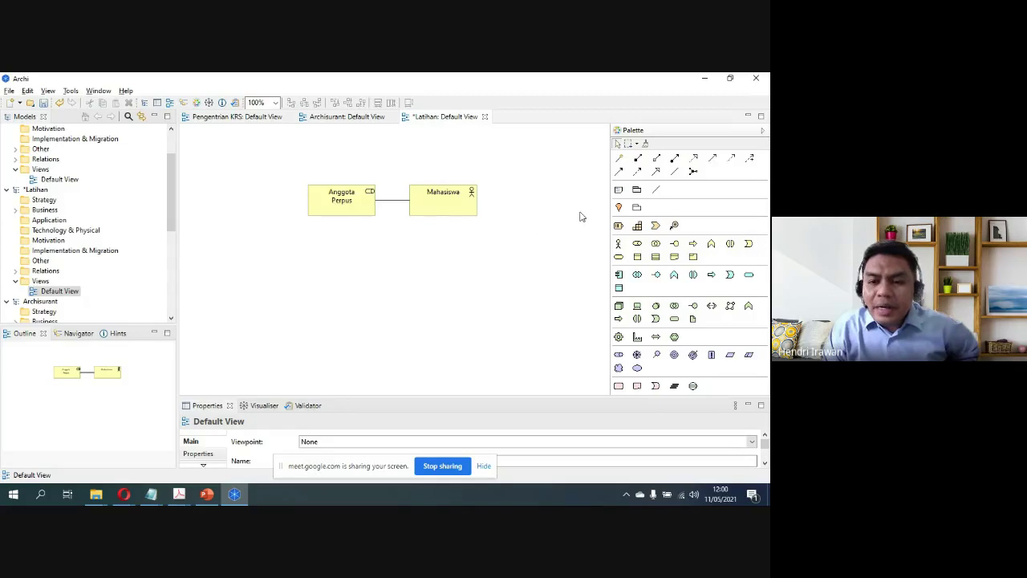
# Step: Draw a wide Group box below the Anggota Perpus and Mahasiswa elements and select it
pyautogui.click(637, 191)
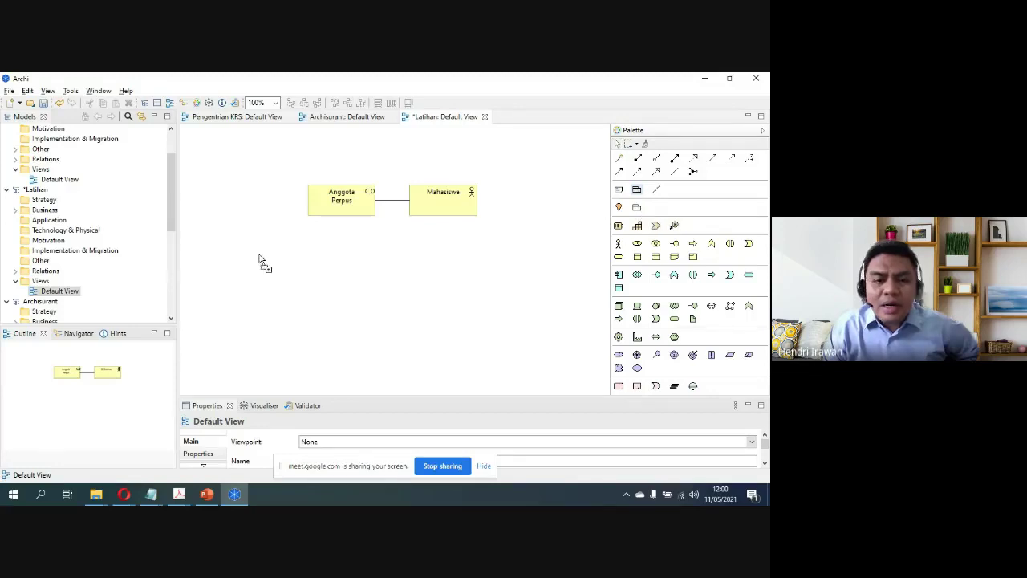
pyautogui.moveTo(268, 245); pyautogui.dragTo(545, 320)
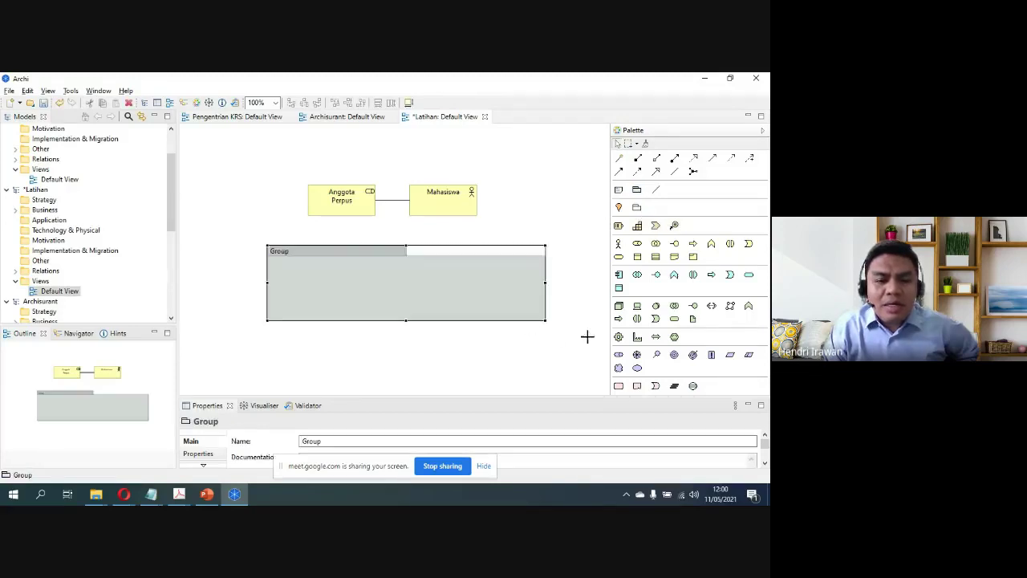
pyautogui.click(590, 343)
pyautogui.click(404, 294)
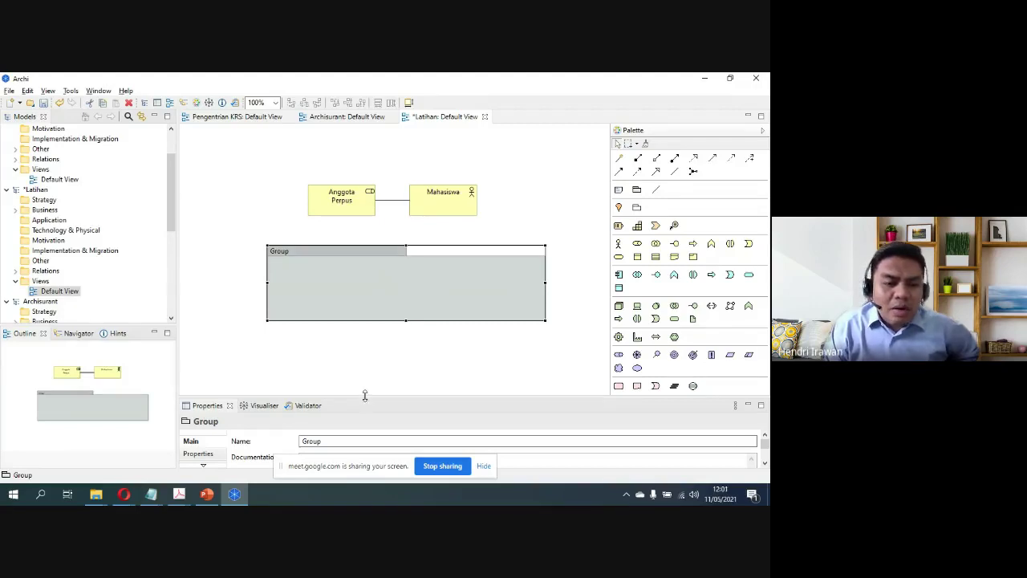
# Step: Enlarge the properties area and show the appearance settings of the selected group
pyautogui.moveTo(365, 394); pyautogui.dragTo(368, 359)
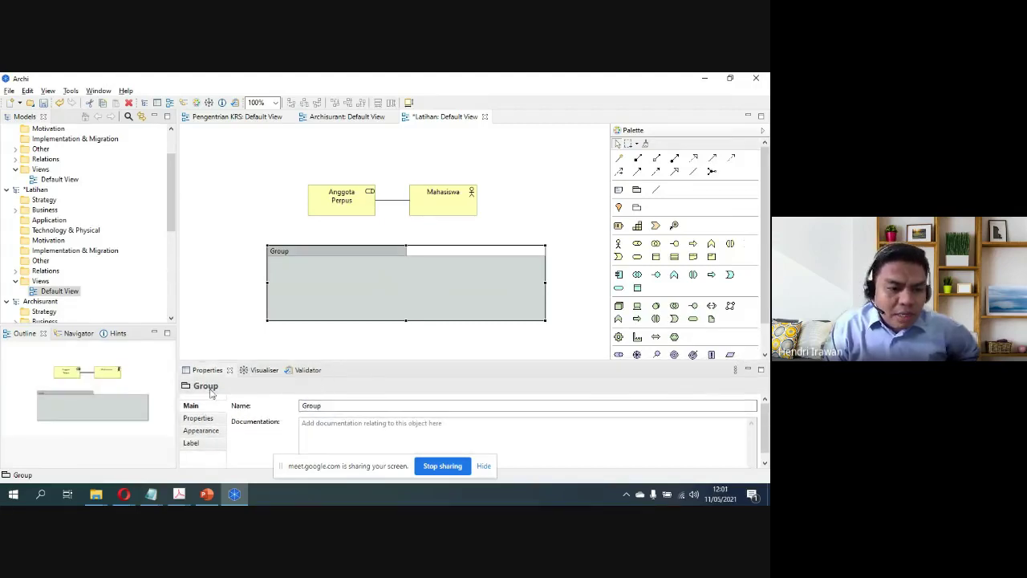
pyautogui.click(213, 418)
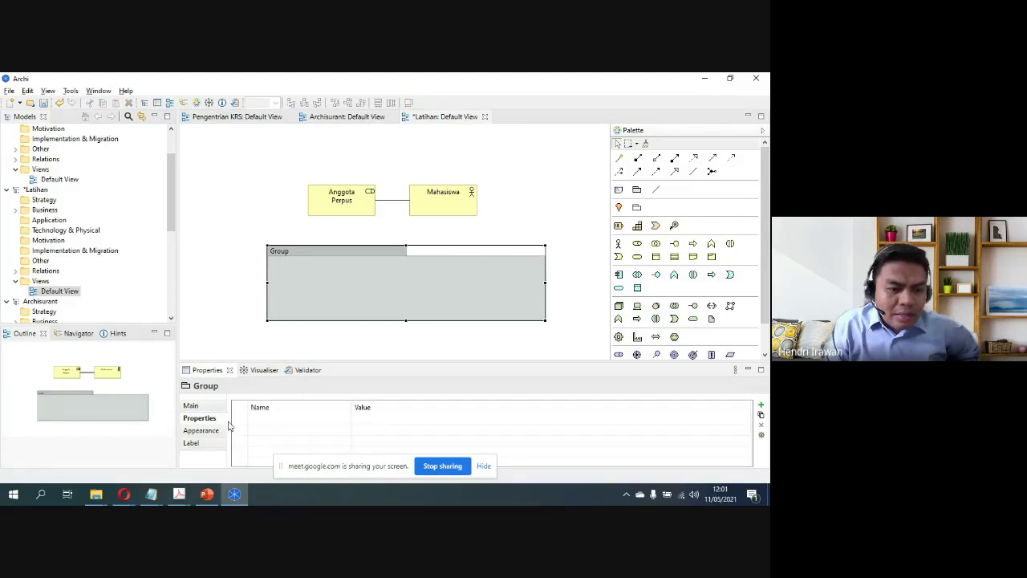
pyautogui.click(206, 430)
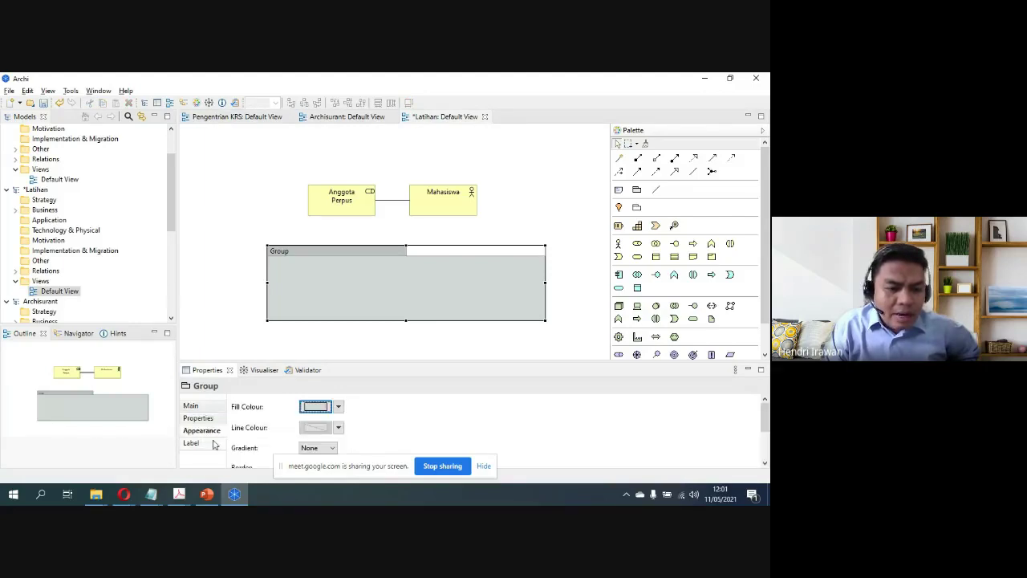
pyautogui.click(338, 406)
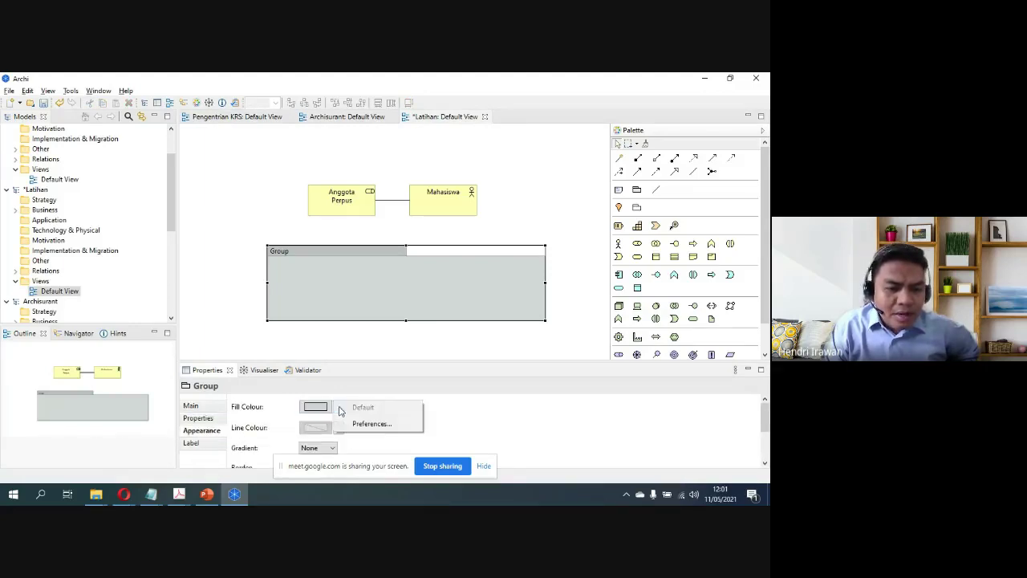
pyautogui.click(382, 428)
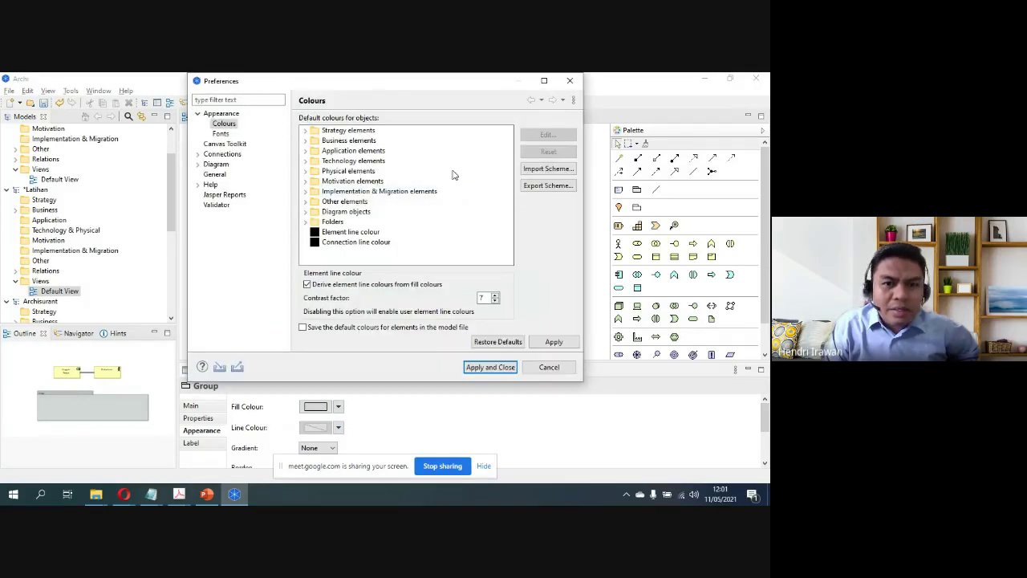
pyautogui.click(569, 83)
# Step: Set the fill colour of the selected group to light yellow from the basic colours
pyautogui.scroll(-1, 366, 442)
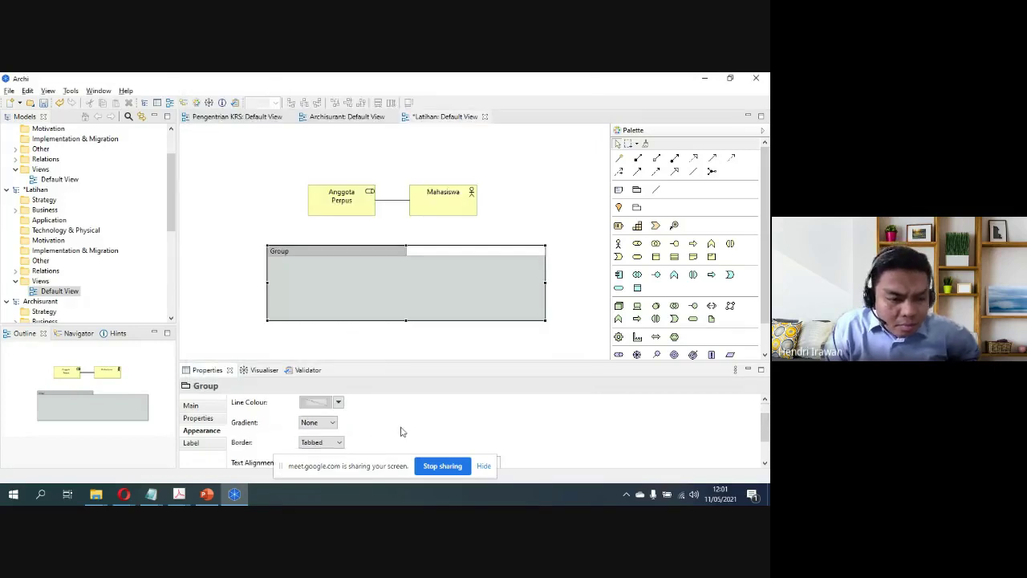
pyautogui.scroll(-2, 402, 431)
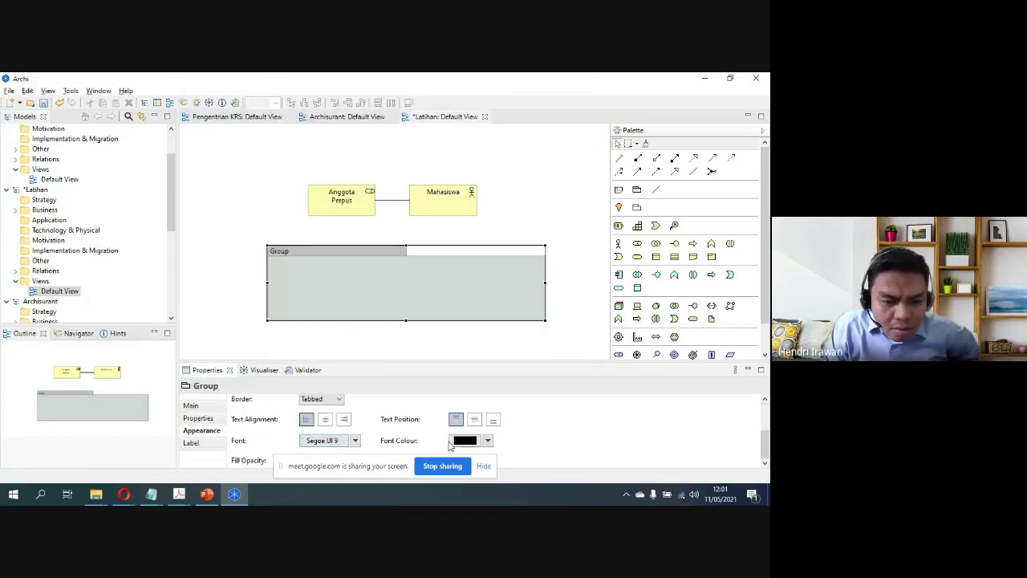
pyautogui.moveTo(393, 465); pyautogui.dragTo(615, 449)
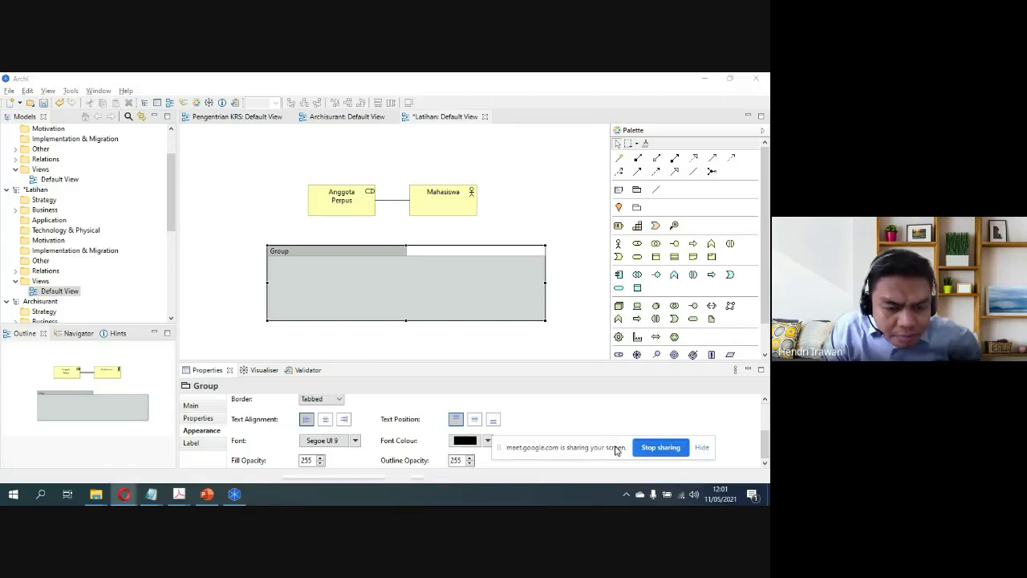
pyautogui.scroll(2, 372, 439)
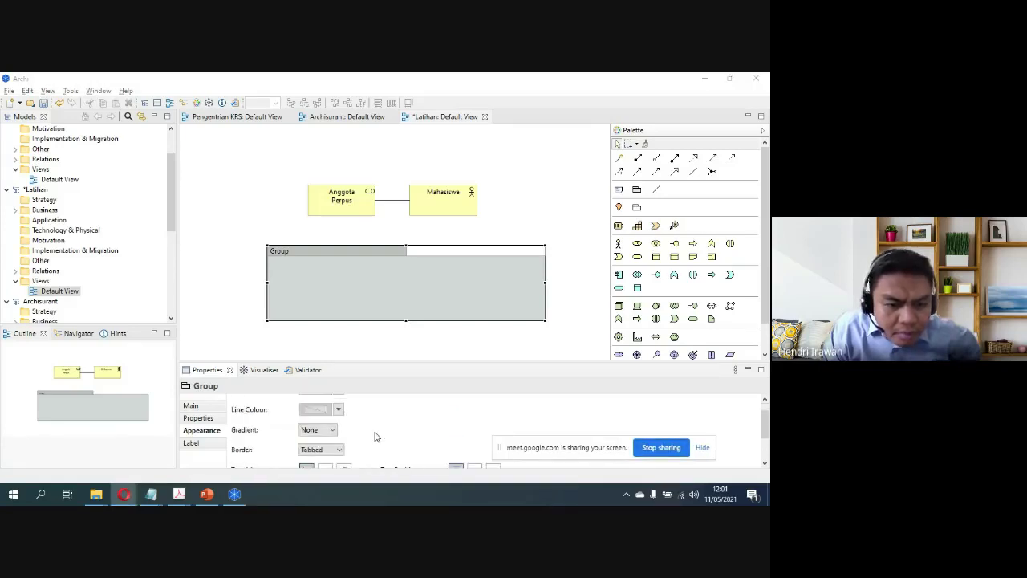
pyautogui.click(337, 407)
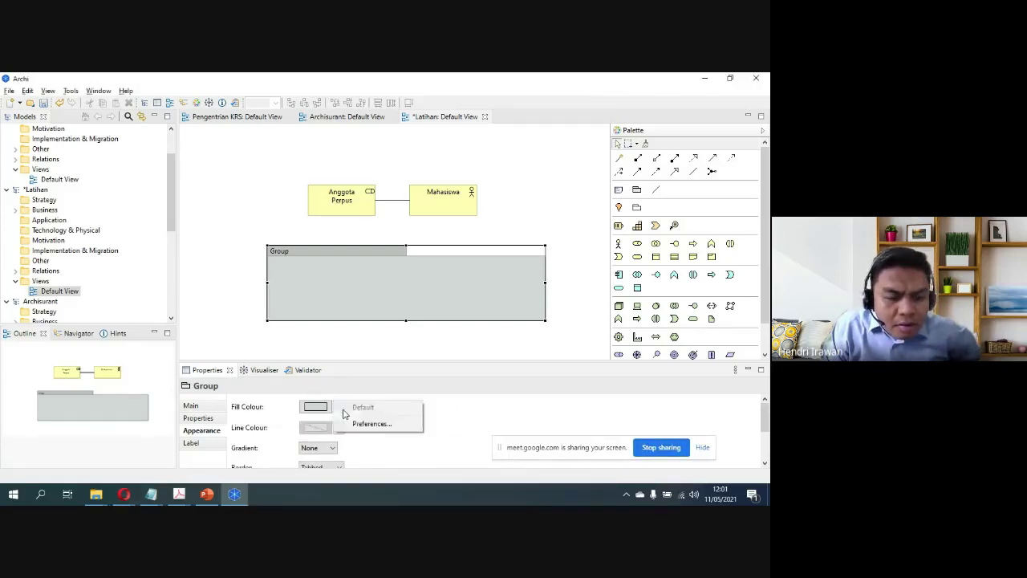
pyautogui.click(323, 409)
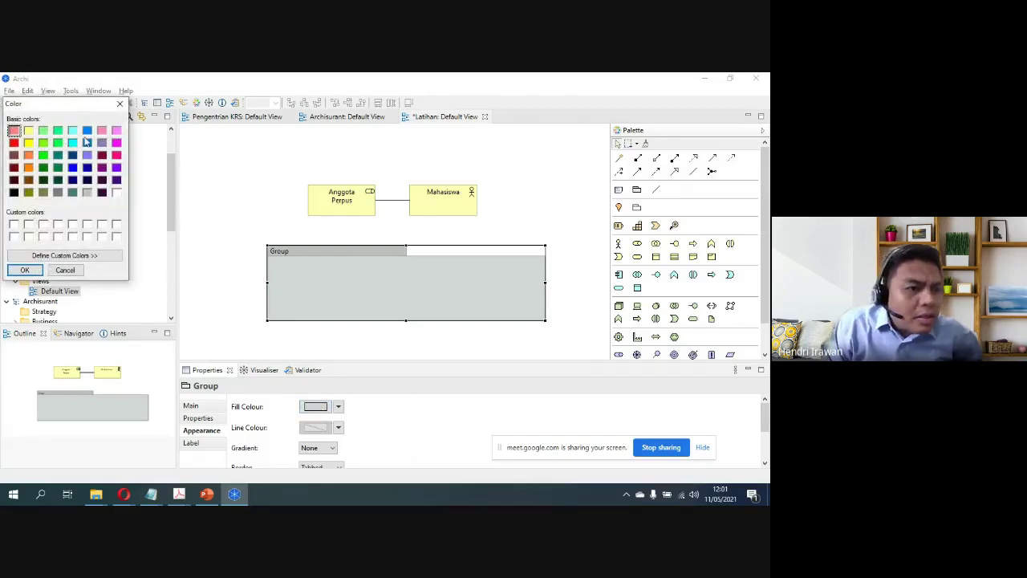
pyautogui.click(29, 133)
pyautogui.click(25, 270)
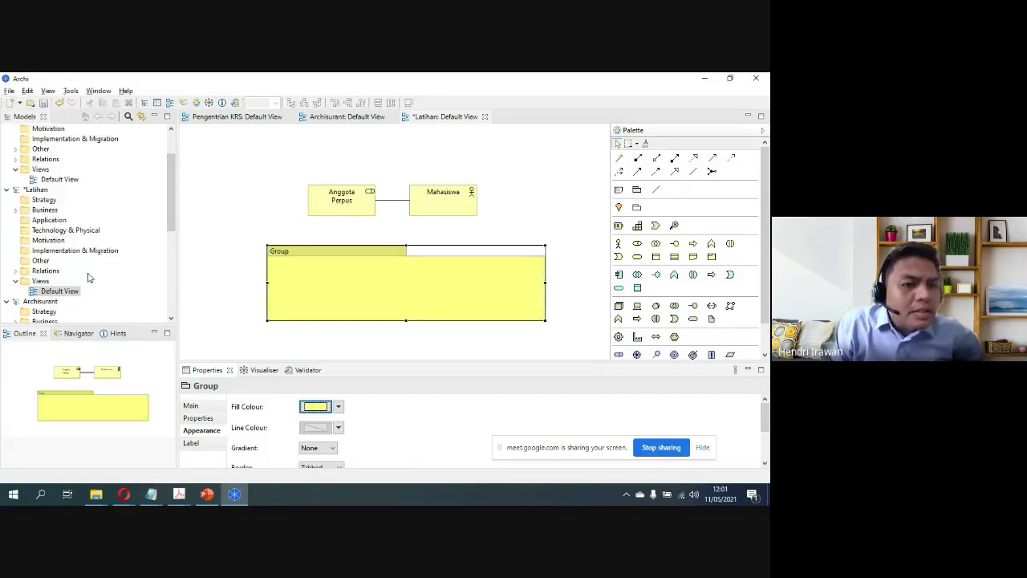
pyautogui.click(243, 213)
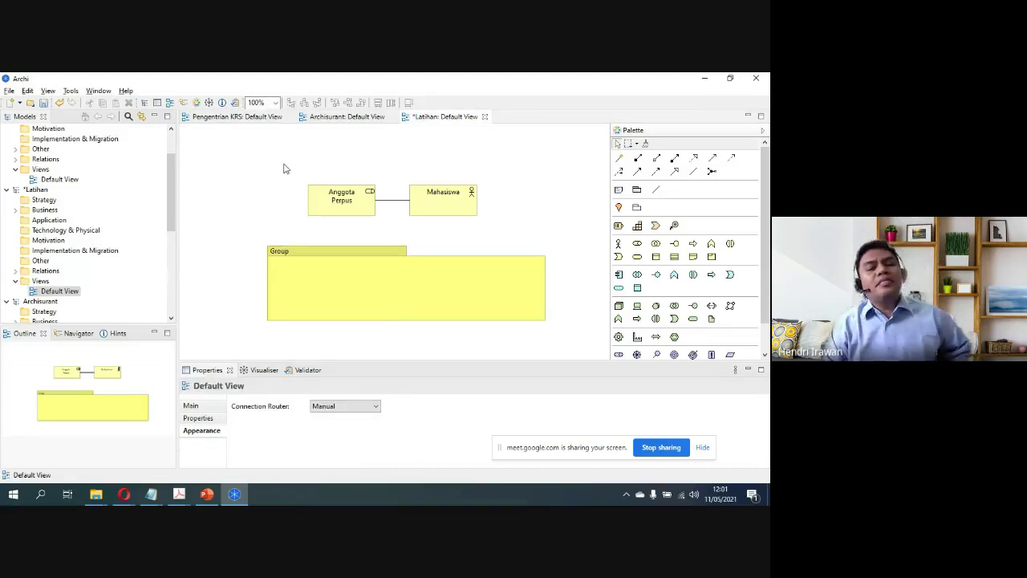
# Step: Move the connected Anggota Perpus and Mahasiswa elements together slightly up and to the right
pyautogui.moveTo(284, 166); pyautogui.dragTo(469, 203)
pyautogui.click(509, 203)
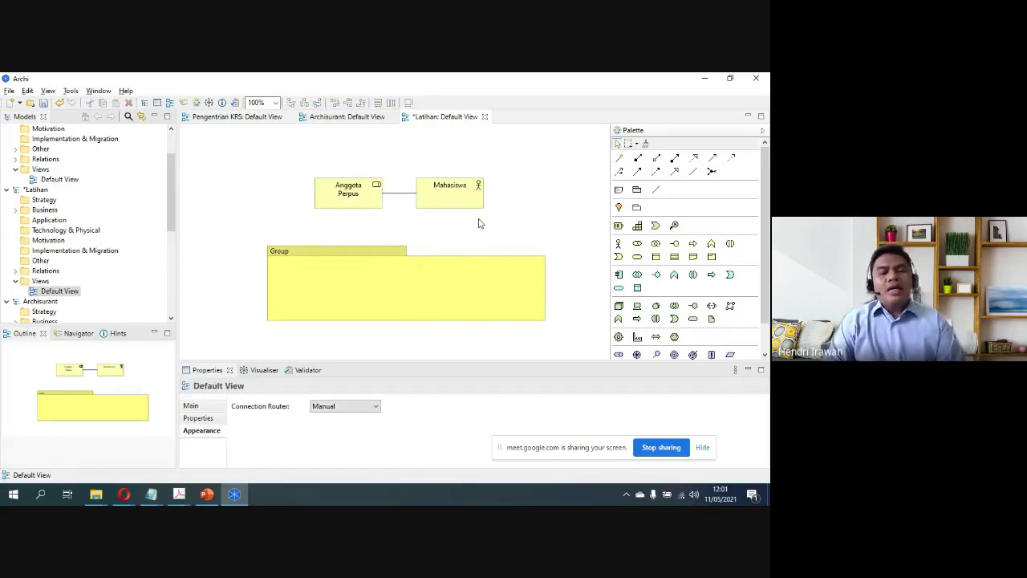
pyautogui.click(425, 297)
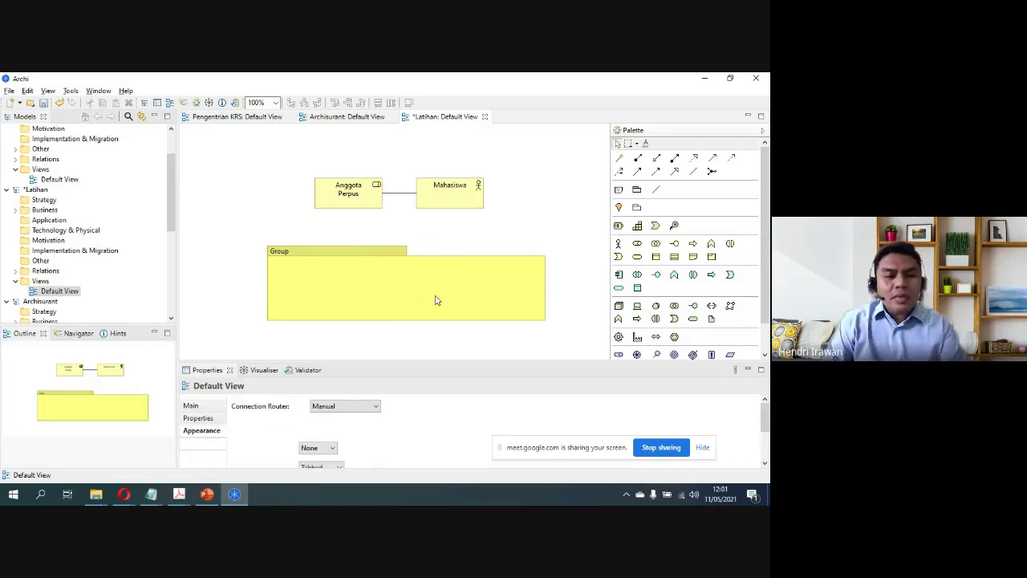
pyautogui.click(410, 344)
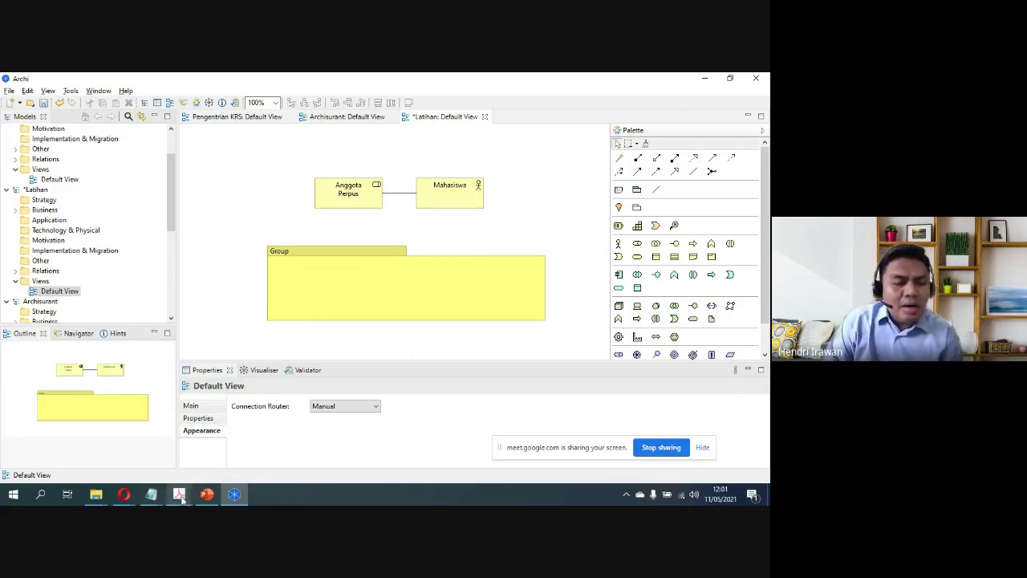
# Step: Switch to Viewpoint Studi Kasus Archisurant.pdf in Adobe Acrobat and examine the Layered Viewpoint diagram's groups, especially External Roles and Actors
pyautogui.moveTo(180, 487)
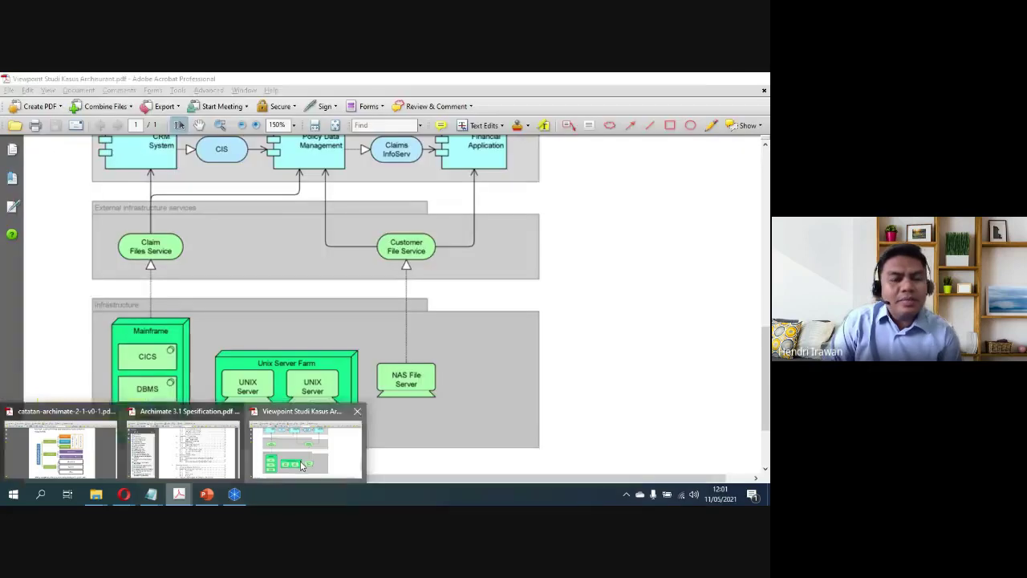
pyautogui.click(303, 466)
pyautogui.scroll(4, 396, 225)
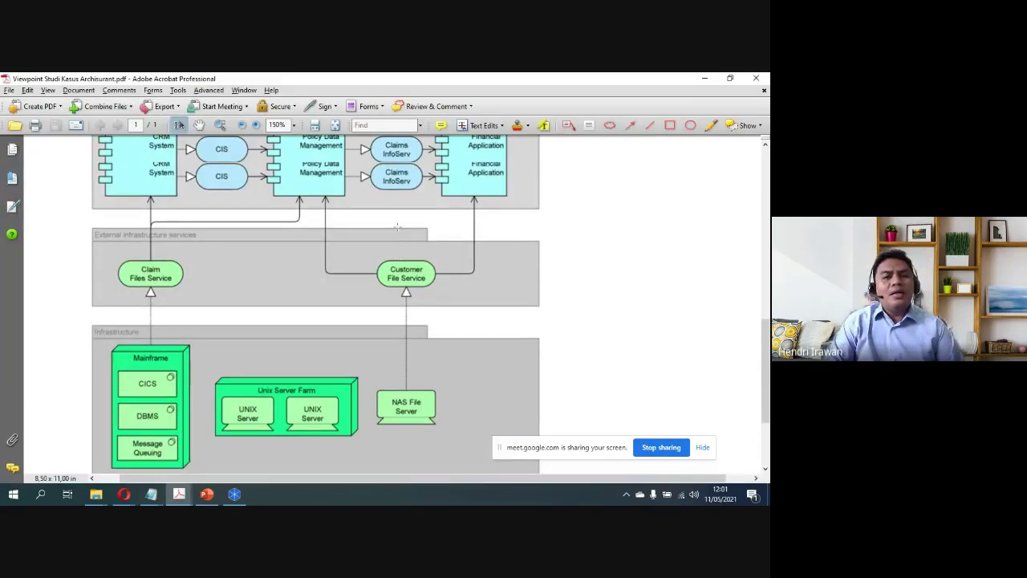
pyautogui.scroll(10, 395, 227)
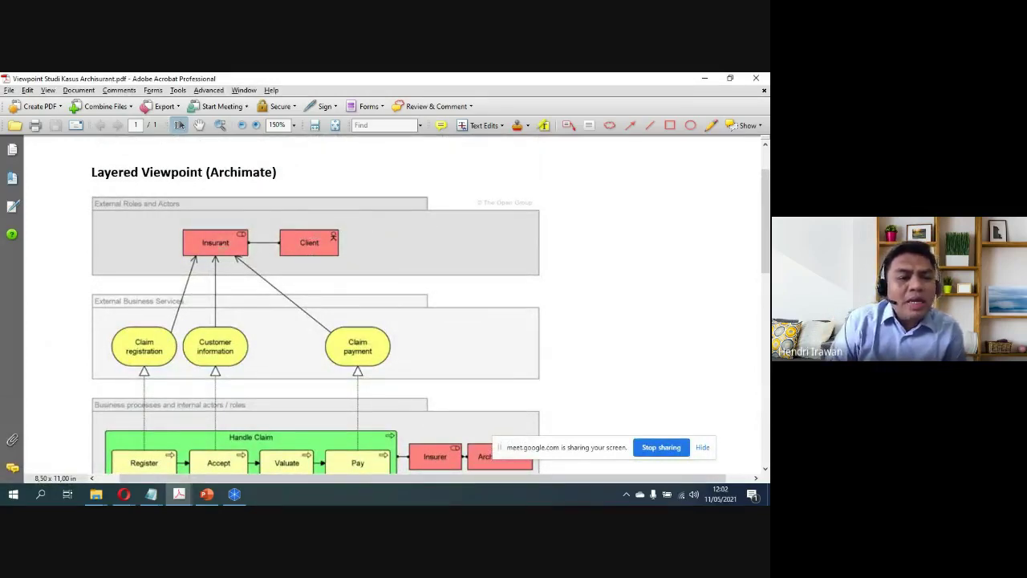
pyautogui.scroll(-2, 284, 237)
pyautogui.scroll(2, 284, 237)
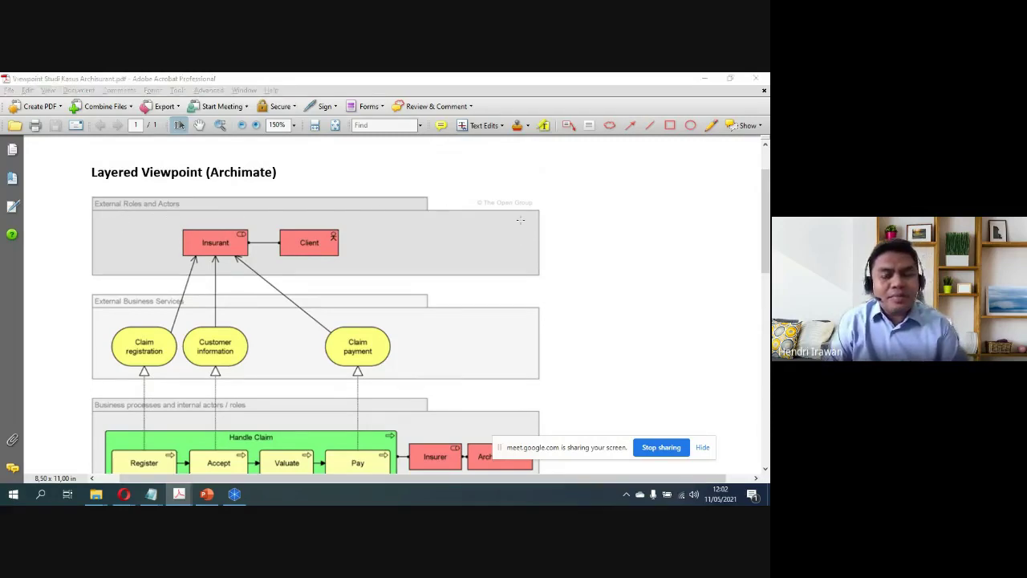
# Step: Return to Archi and delete the group and the Anggota Perpus and Mahasiswa elements from the Latihan view
pyautogui.hotkey('alt', 'Tab')
pyautogui.click(382, 276)
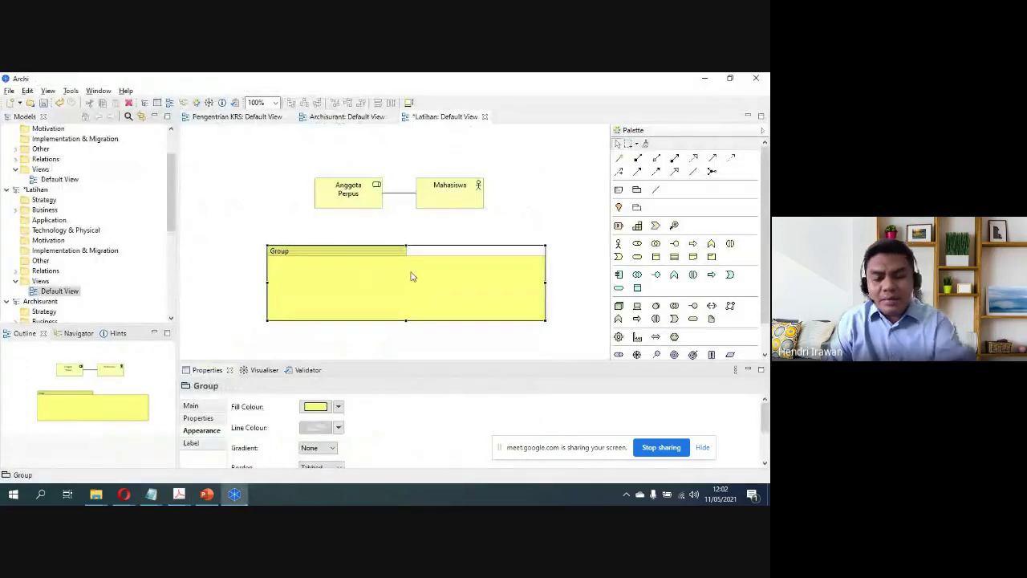
pyautogui.press('Delete')
pyautogui.moveTo(276, 159); pyautogui.dragTo(552, 241)
pyautogui.press('Delete')
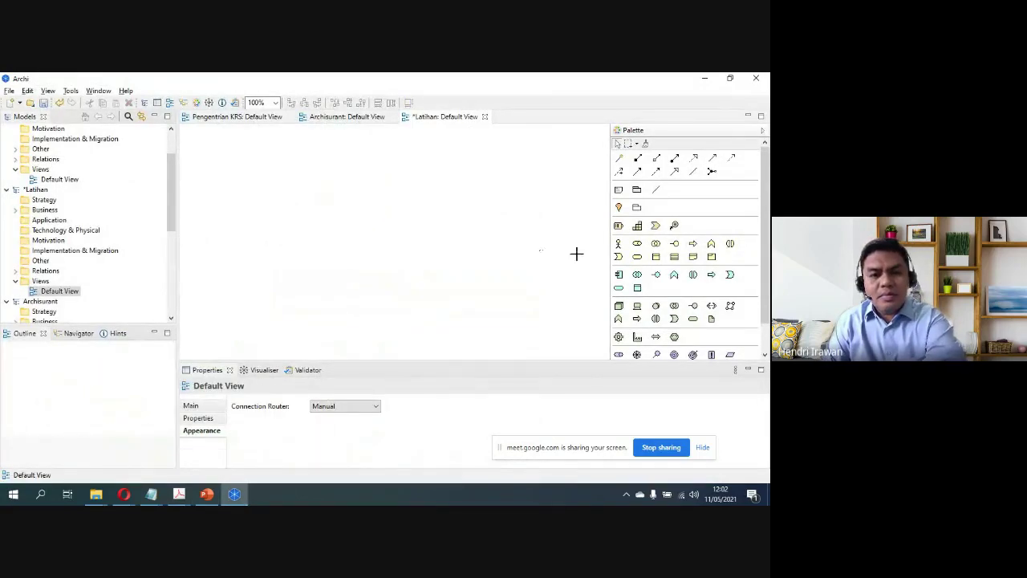
# Step: Draw a new wide Group box in the upper part of the empty Latihan view
pyautogui.click(636, 189)
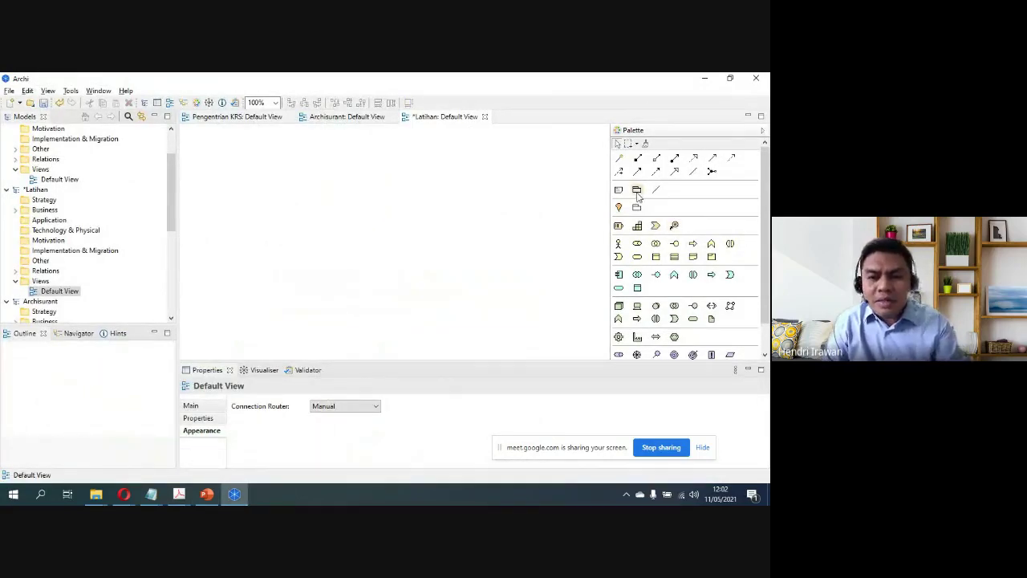
pyautogui.click(271, 168)
pyautogui.press('Return')
# Step: Check the first group's title in the reference PDF and rename the new group as External Roles and Actors
pyautogui.hotkey('alt', 'Tab')
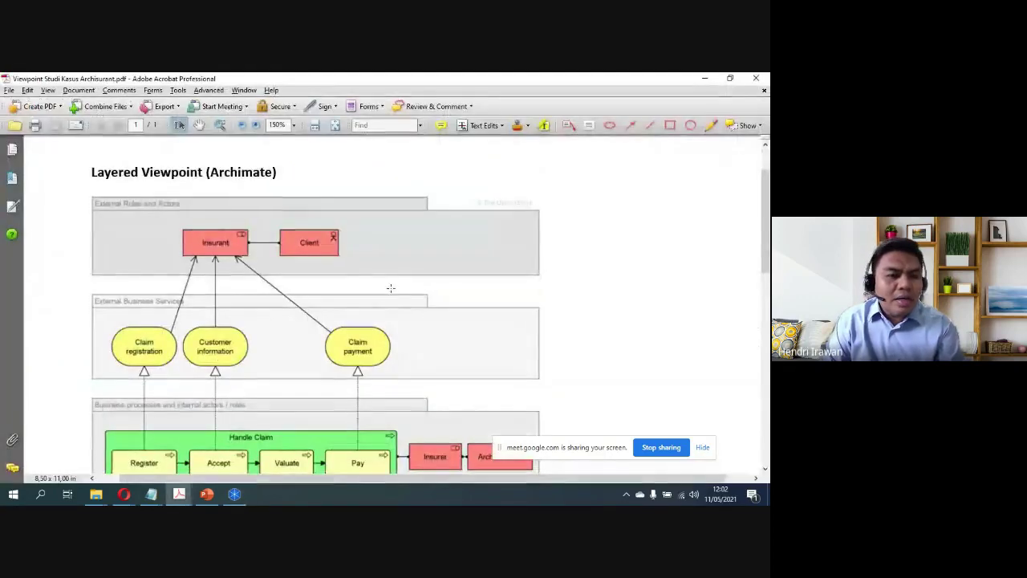
pyautogui.hotkey('alt', 'Tab')
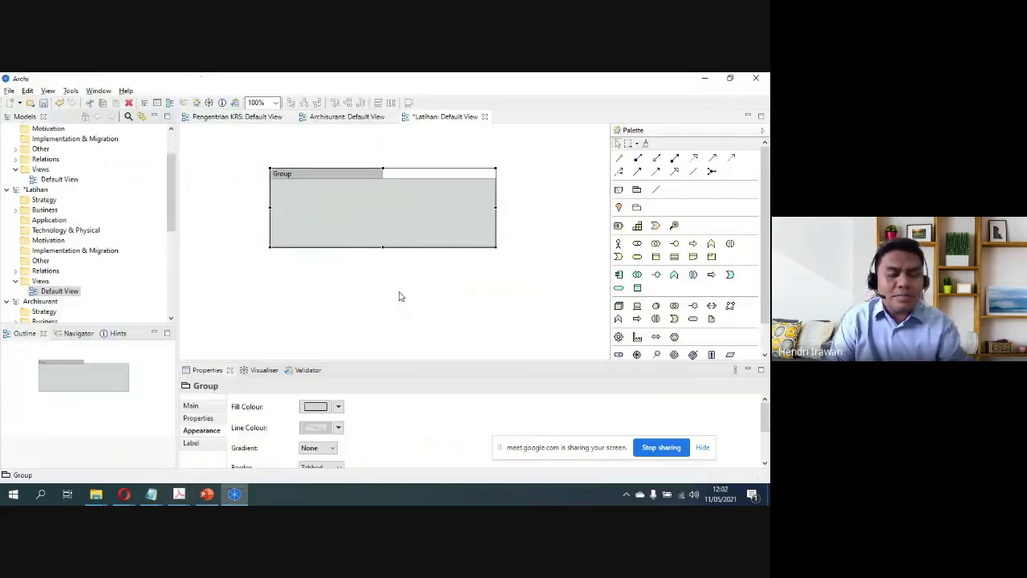
pyautogui.doubleClick(293, 175)
pyautogui.write('Exter')
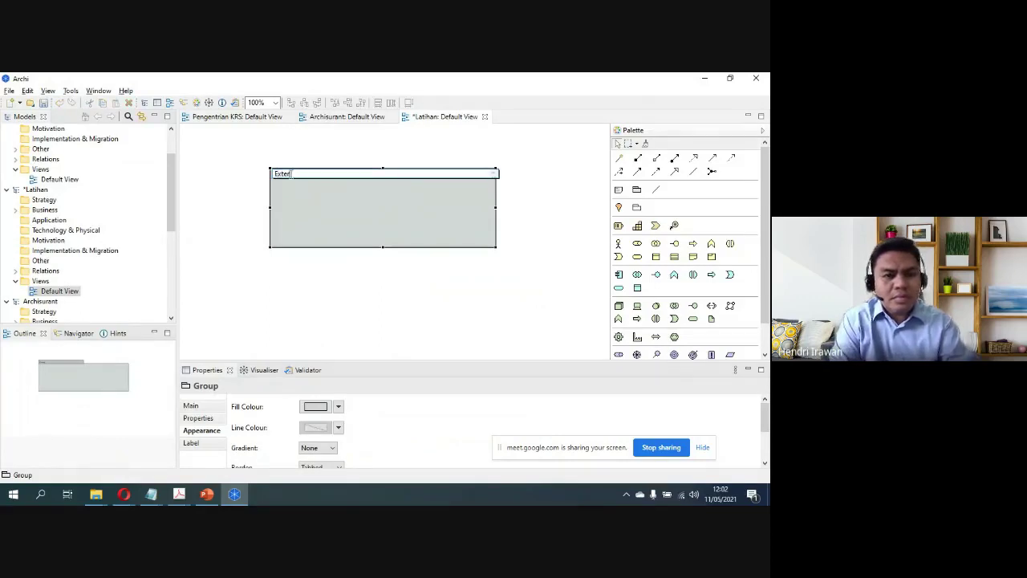
pyautogui.write('nal Roles a')
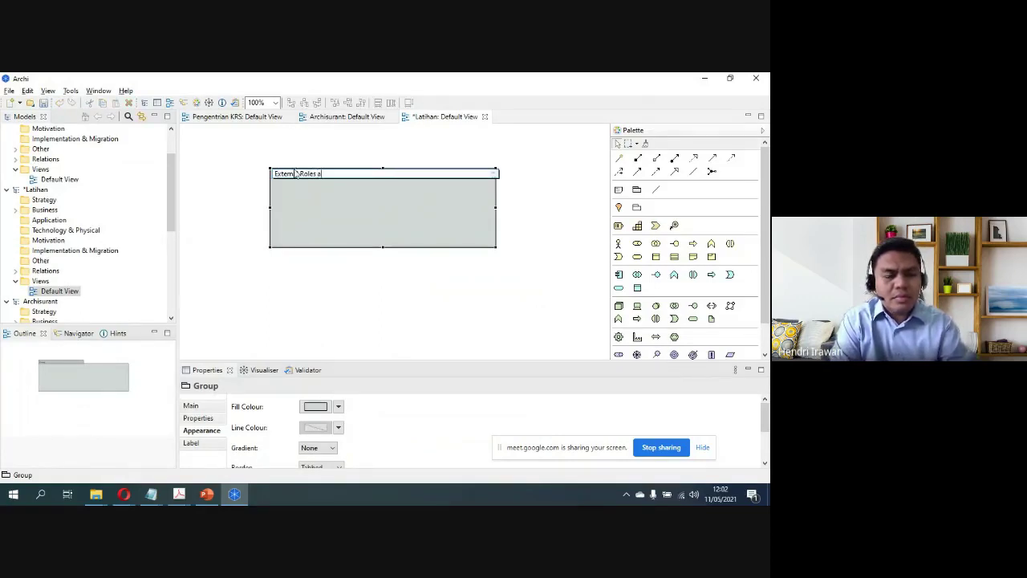
pyautogui.write('nd Actors')
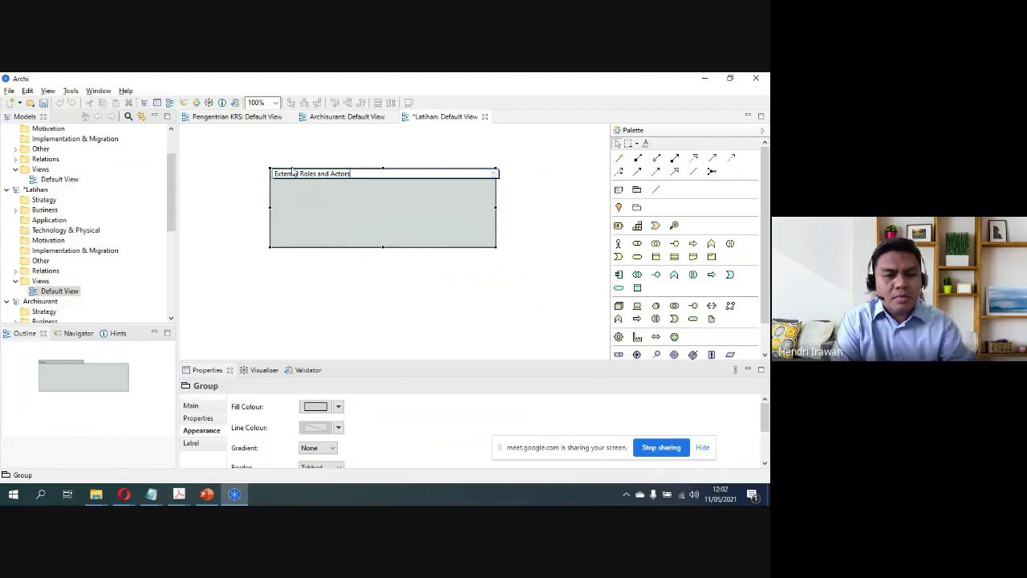
pyautogui.press('Return')
pyautogui.click(336, 301)
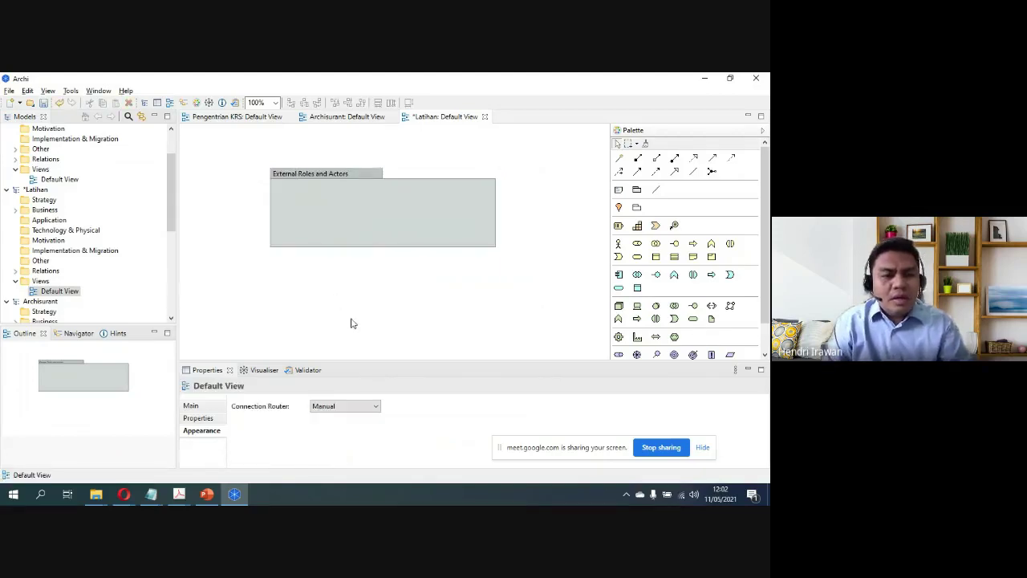
# Step: Compare with the reference diagram in the PDF and move the External Roles and Actors group slightly left and up
pyautogui.hotkey('alt', 'Tab')
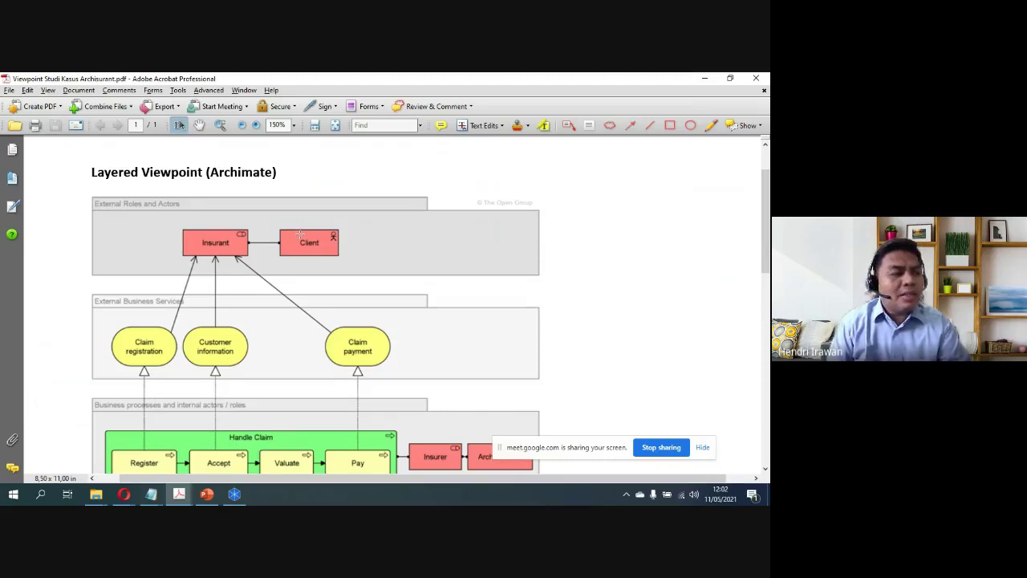
pyautogui.hotkey('alt', 'Tab')
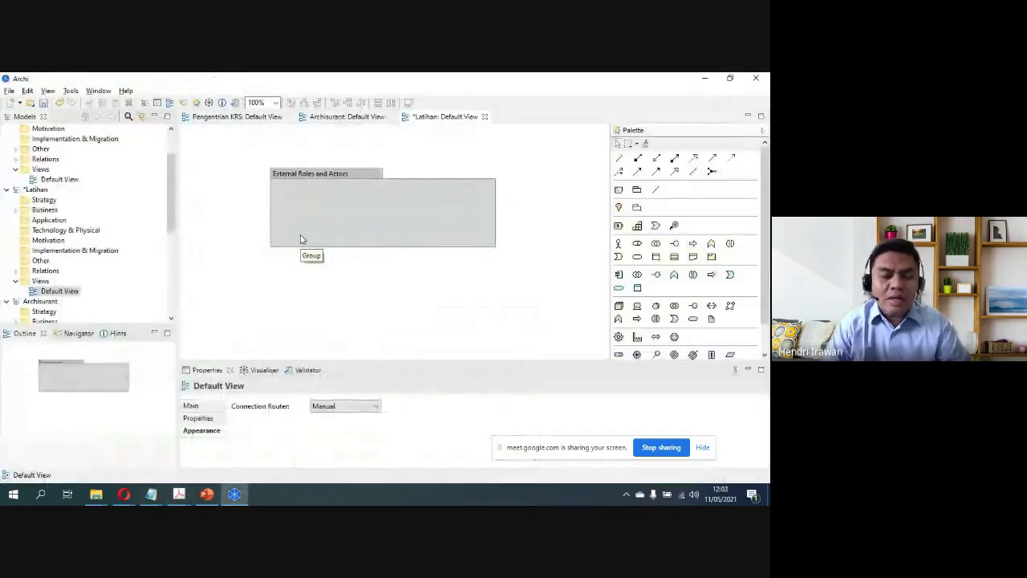
pyautogui.hotkey('alt', 'Tab')
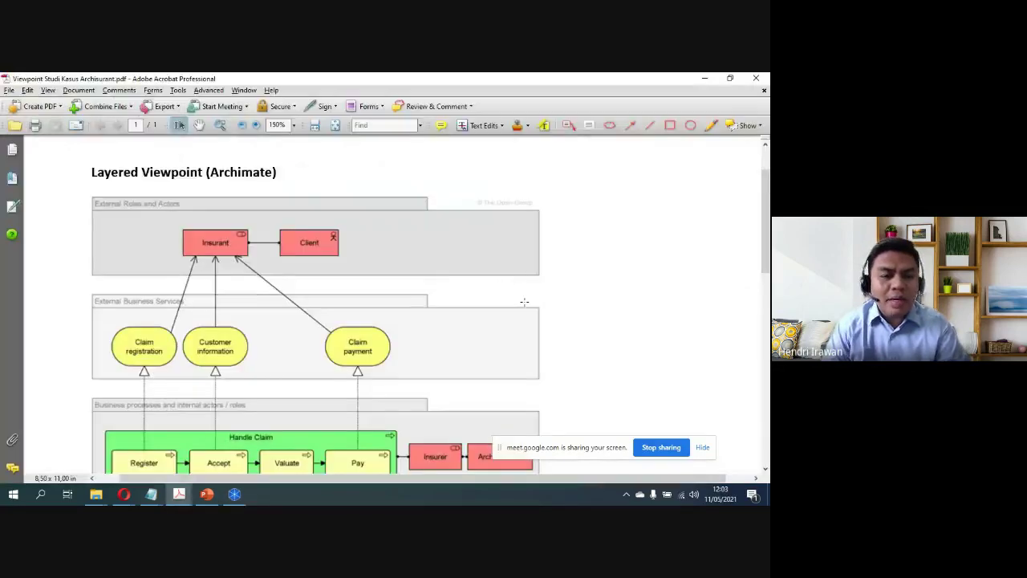
pyautogui.hotkey('alt', 'Tab')
pyautogui.click(418, 223)
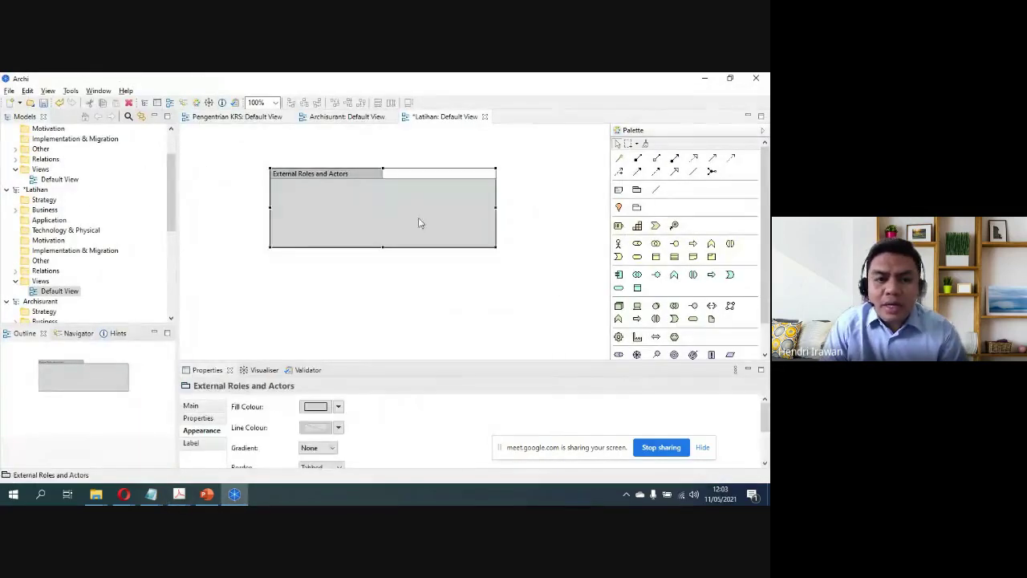
pyautogui.hotkey('alt', 'Tab')
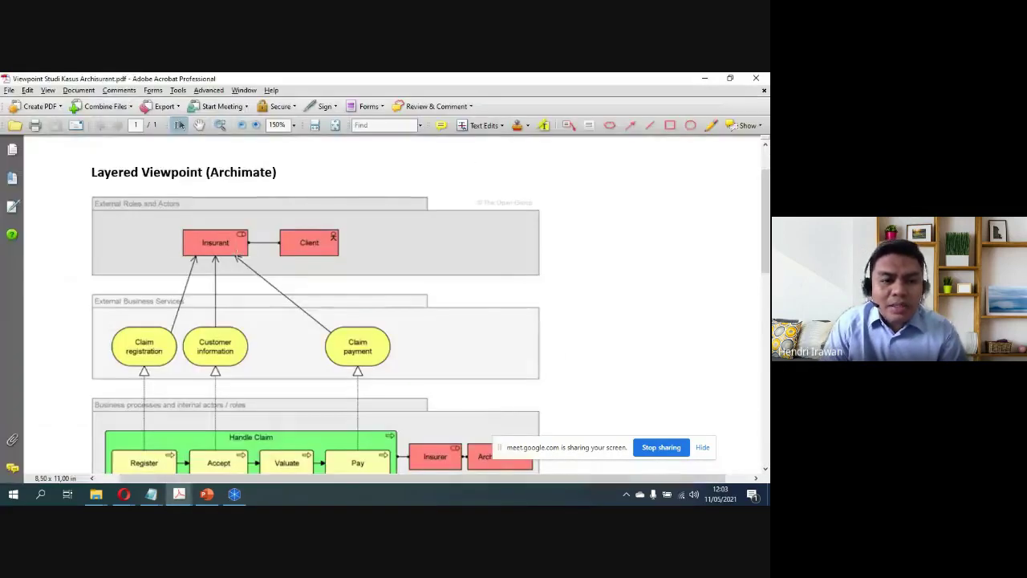
pyautogui.hotkey('alt', 'Tab')
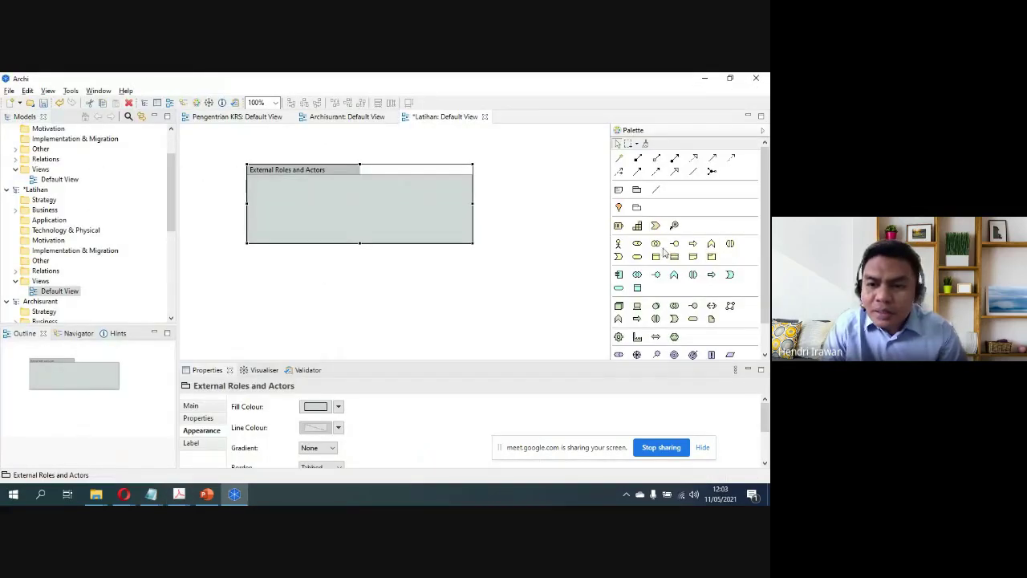
# Step: Place a Business Actor element inside the right half of the External Roles and Actors group and adjust its position
pyautogui.click(618, 244)
pyautogui.click(386, 201)
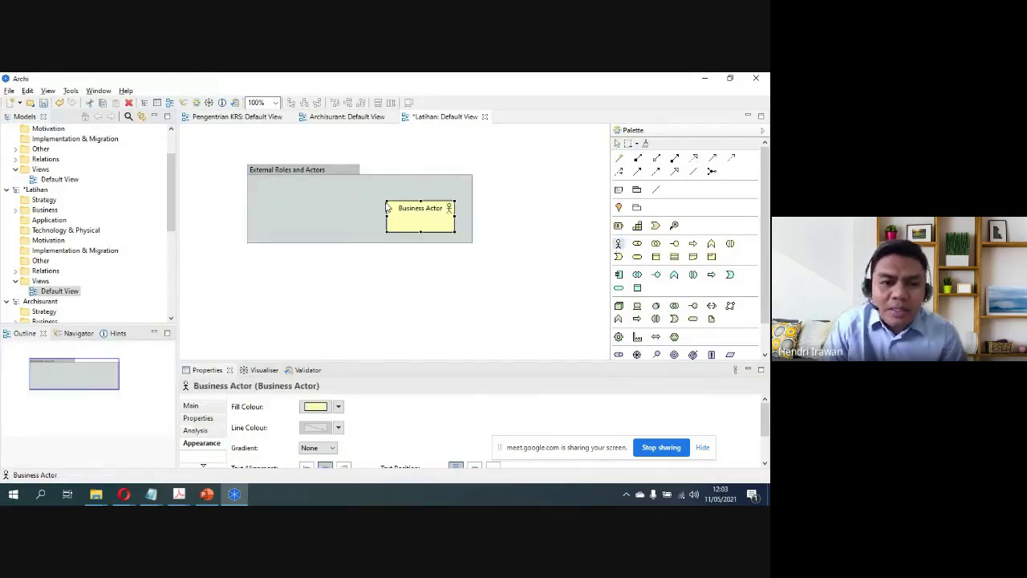
pyautogui.click(470, 232)
pyautogui.moveTo(427, 224); pyautogui.dragTo(417, 216)
# Step: Check the actor's name in the reference PDF and rename the Business Actor in the group as Client
pyautogui.click(434, 222)
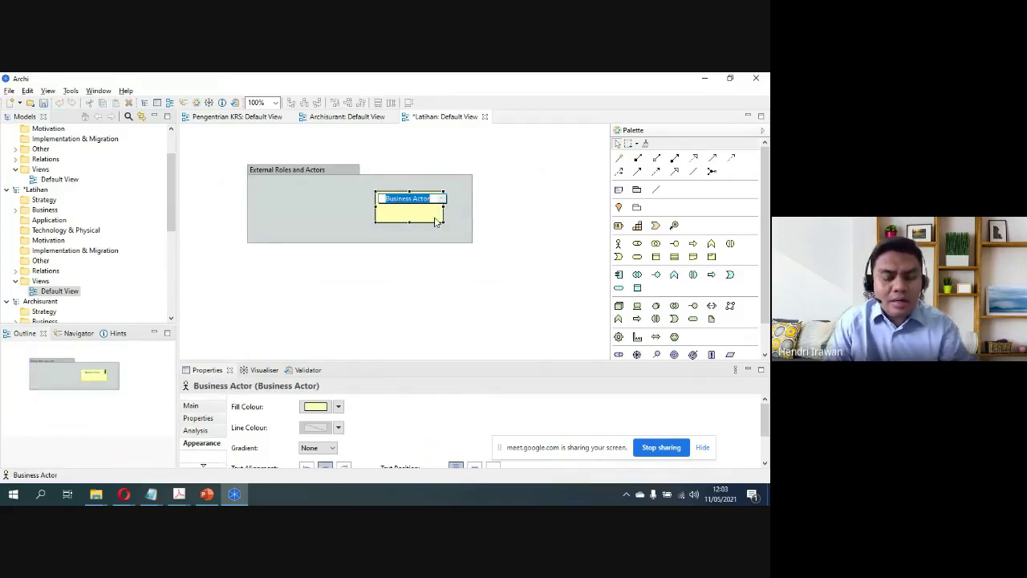
pyautogui.hotkey('alt', 'Tab')
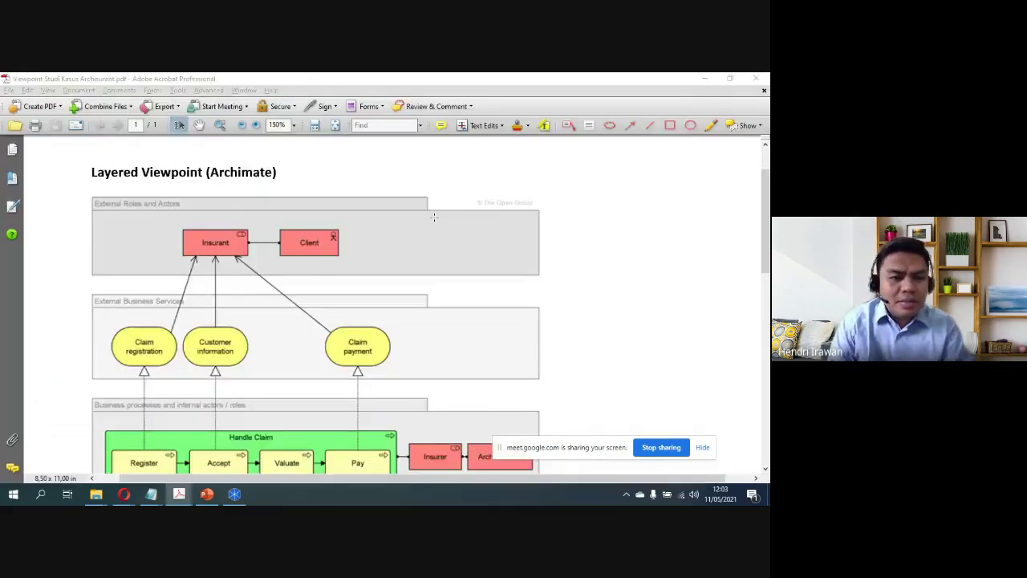
pyautogui.hotkey('alt', 'Tab')
pyautogui.click(434, 223)
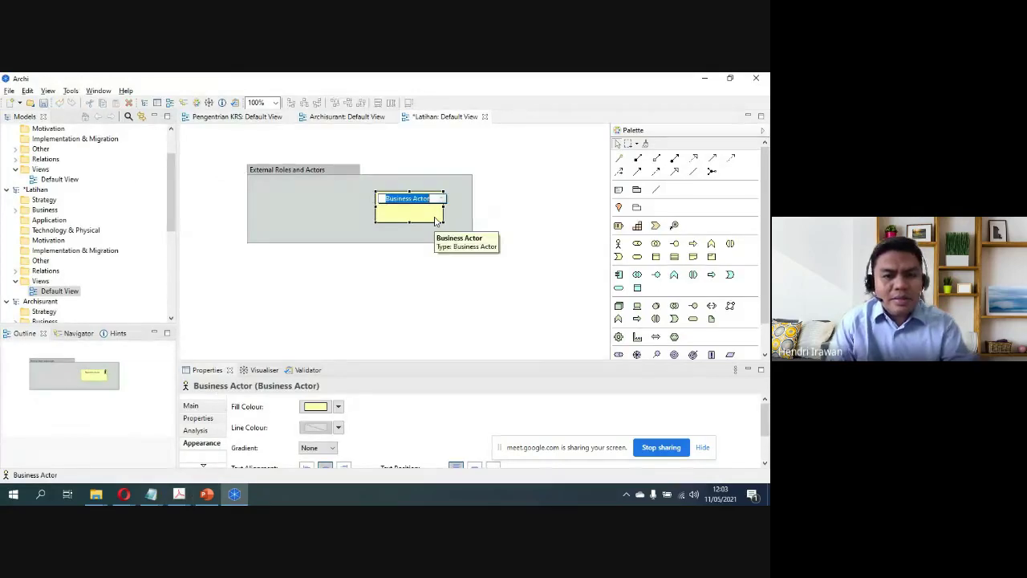
pyautogui.write('Client')
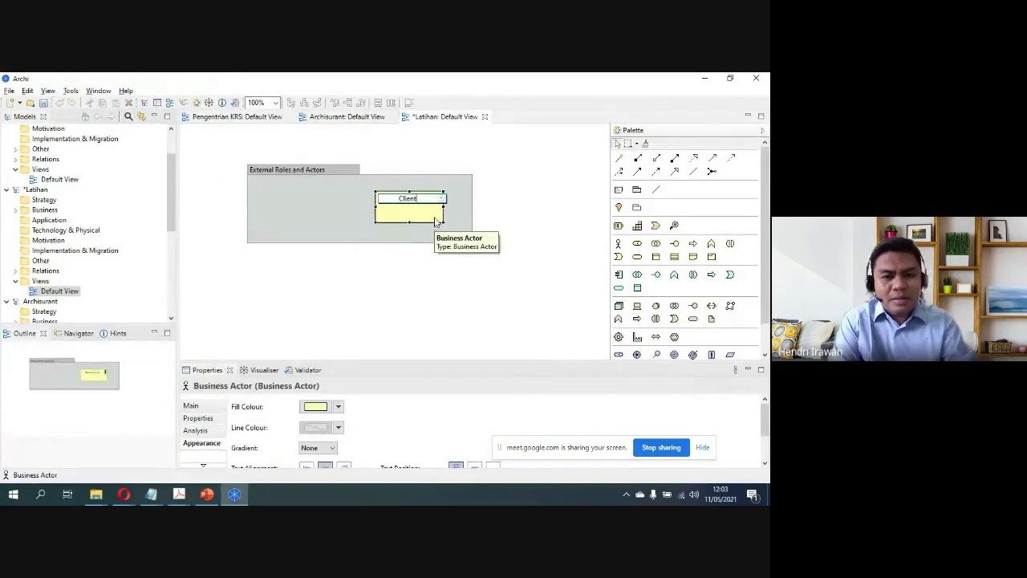
pyautogui.press('Return')
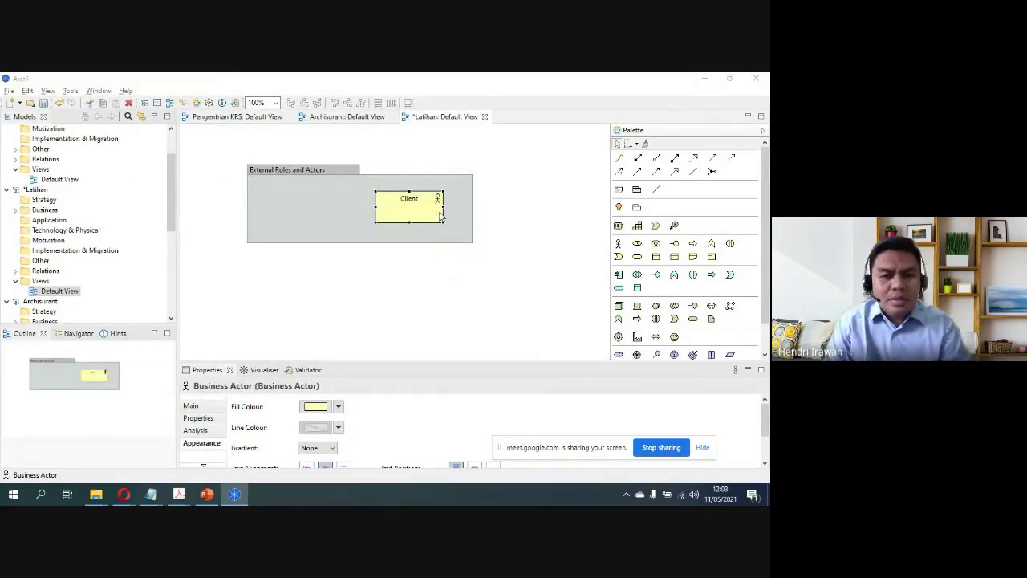
# Step: Switch to the reference PDF and survey the layered viewpoint from External Roles and Actors down to Infrastructure and back
pyautogui.hotkey('alt', 'Tab')
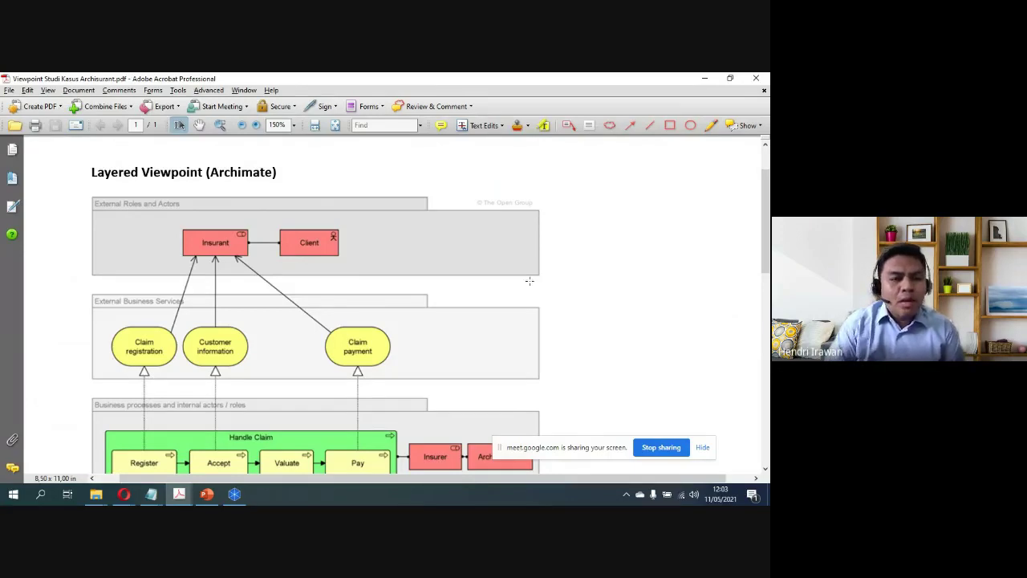
pyautogui.scroll(-3, 609, 336)
pyautogui.scroll(-3, 608, 333)
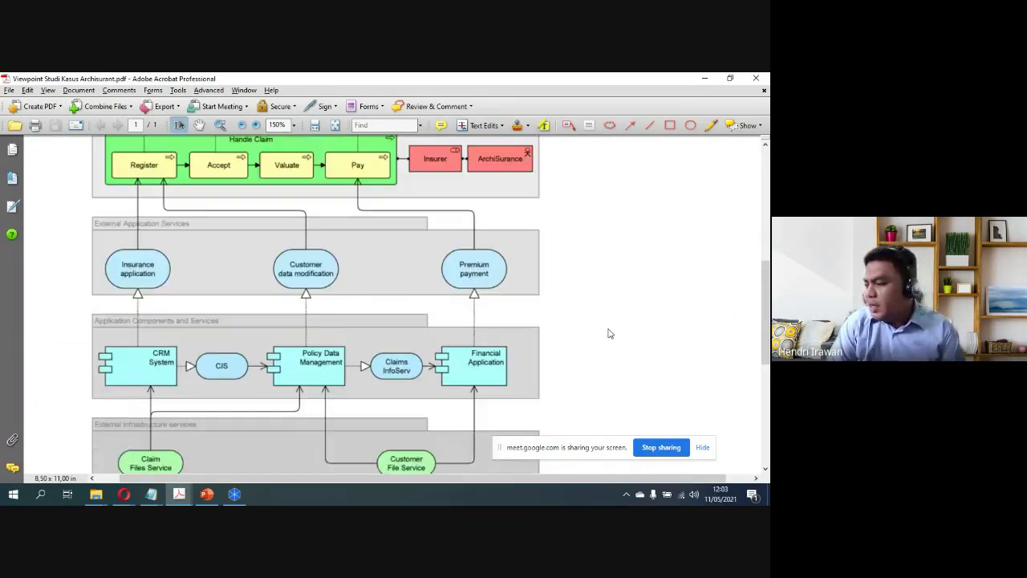
pyautogui.scroll(-5, 609, 330)
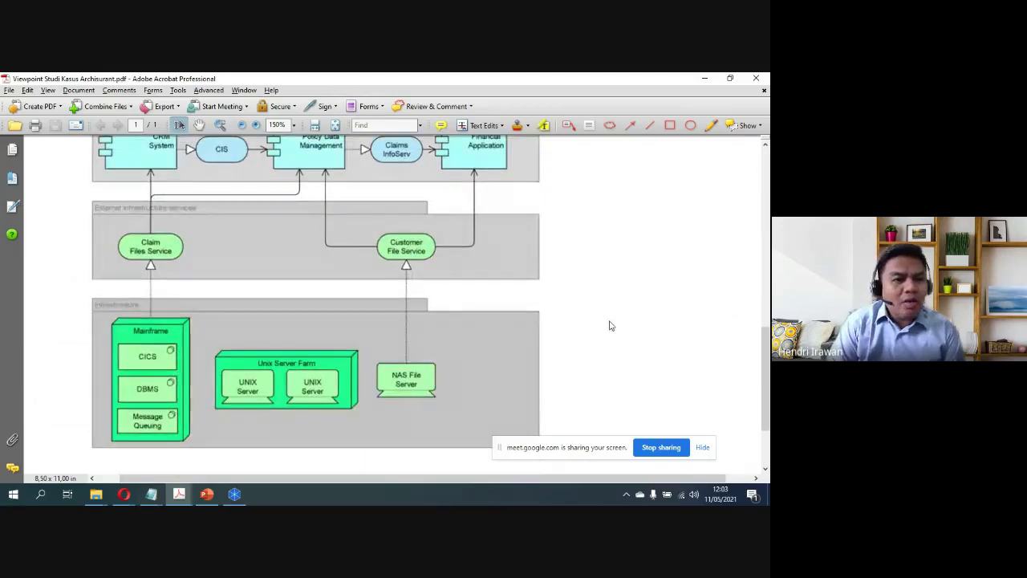
pyautogui.scroll(10, 610, 325)
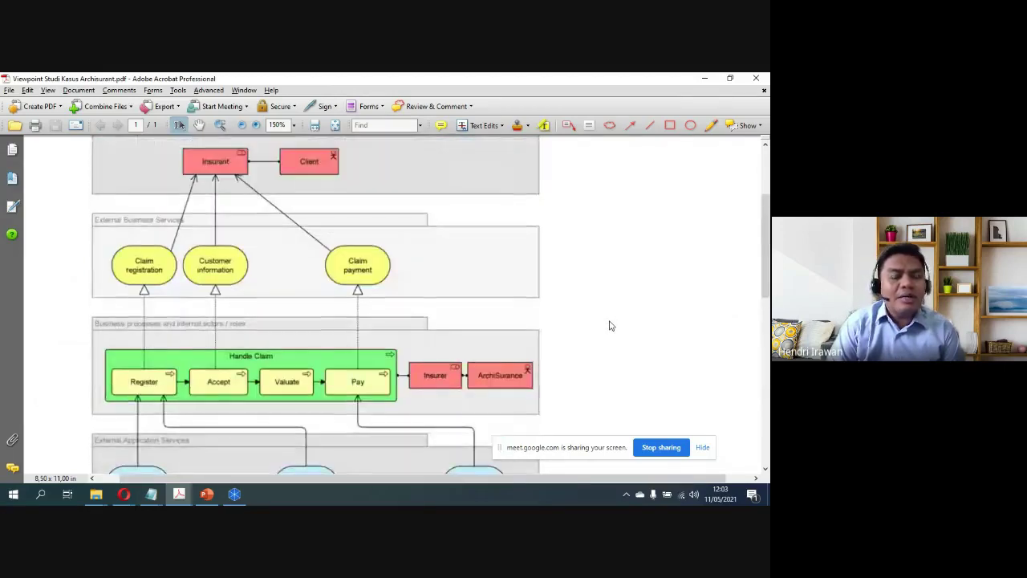
pyautogui.scroll(1, 610, 326)
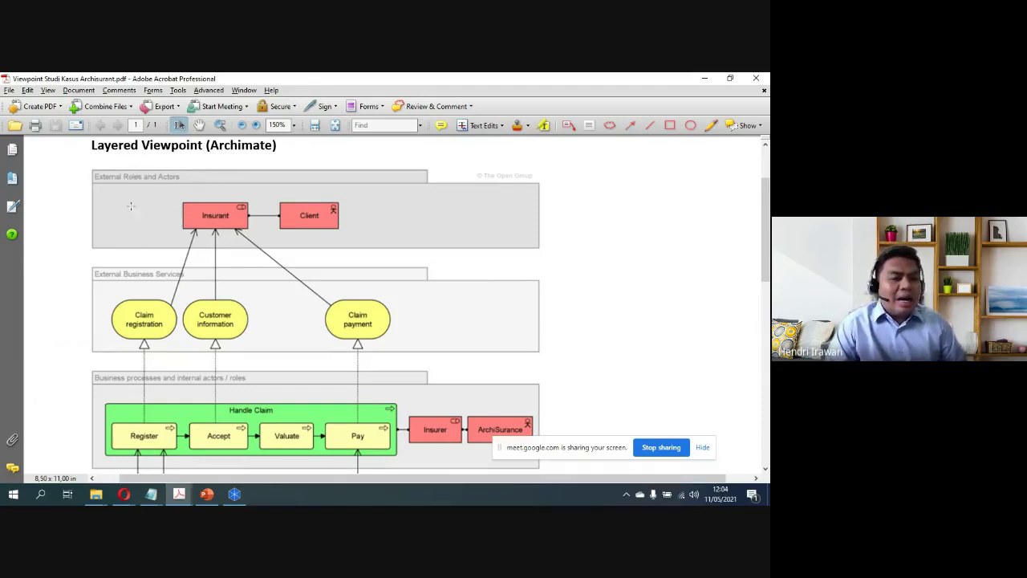
pyautogui.scroll(-2, 105, 200)
pyautogui.scroll(2, 103, 201)
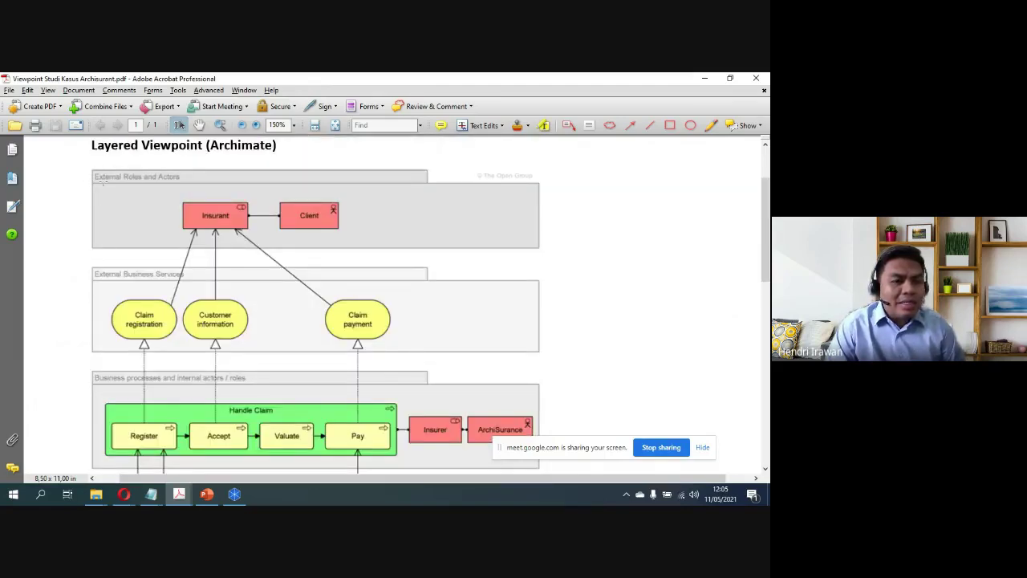
pyautogui.scroll(-2, 429, 324)
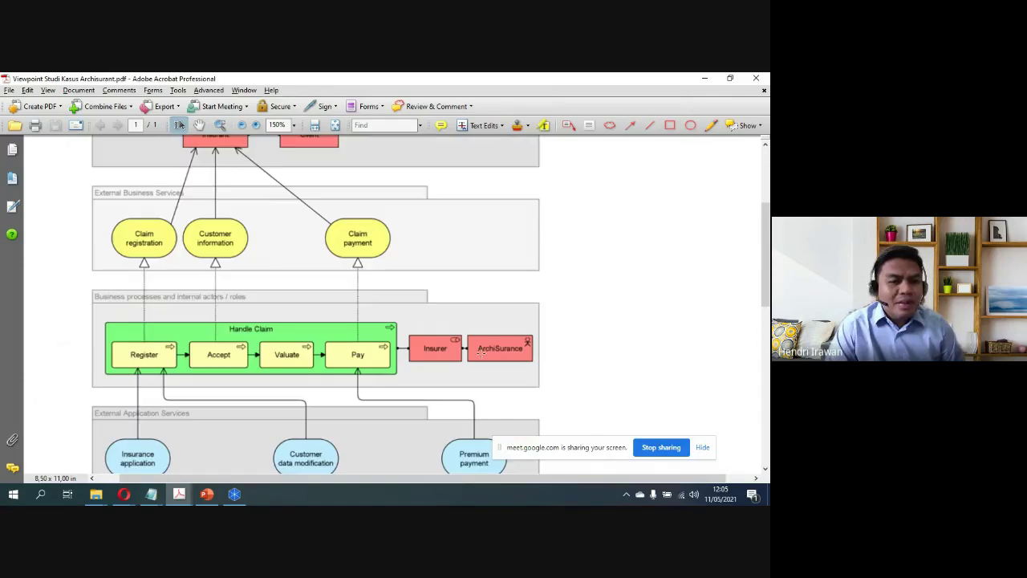
pyautogui.scroll(3, 389, 318)
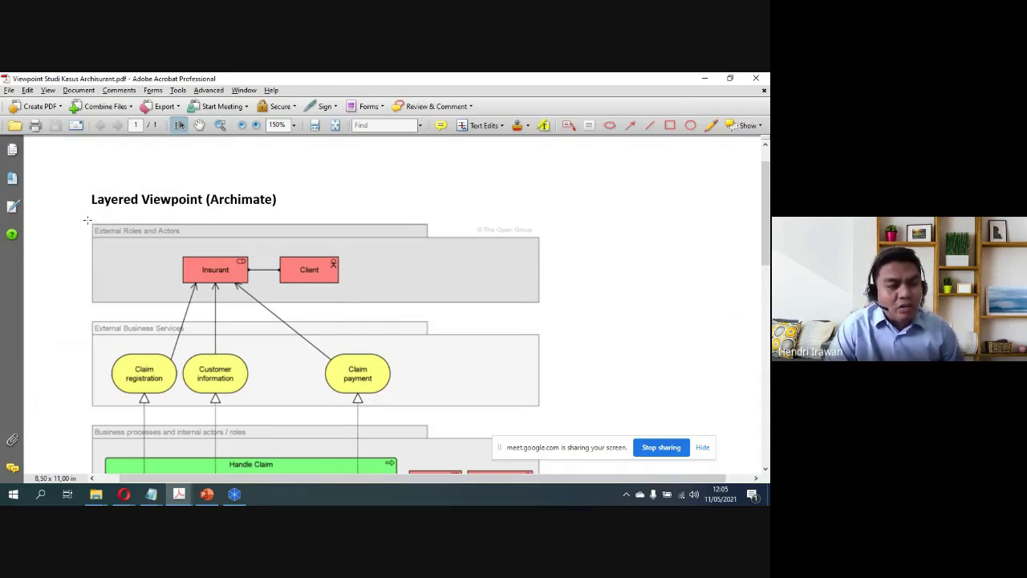
# Step: Examine the reference layers in order, from External Business Services and Handle Claim through the application layers to Infrastructure
pyautogui.scroll(-1, 85, 225)
pyautogui.scroll(-1, 82, 231)
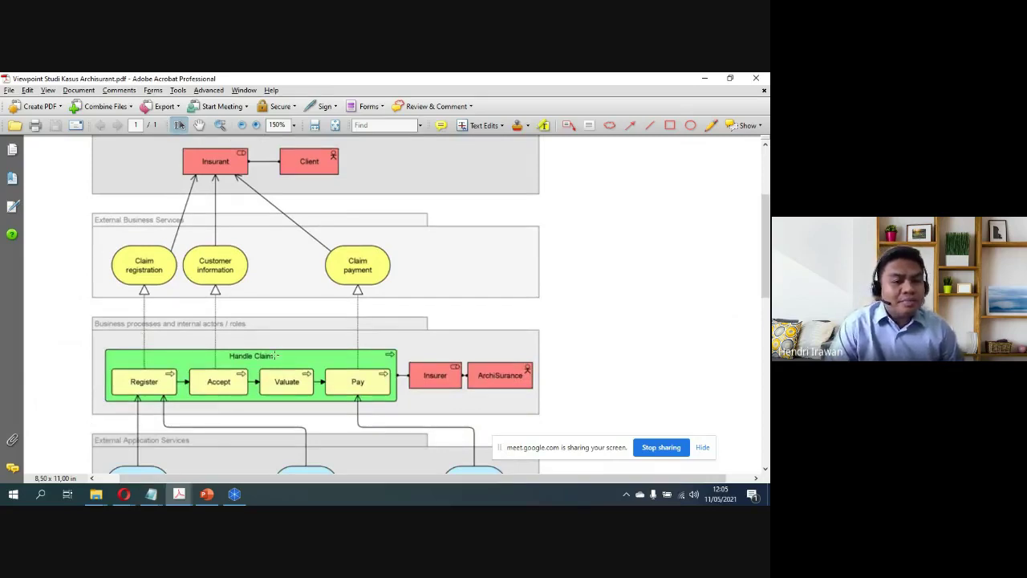
pyautogui.scroll(-1, 258, 364)
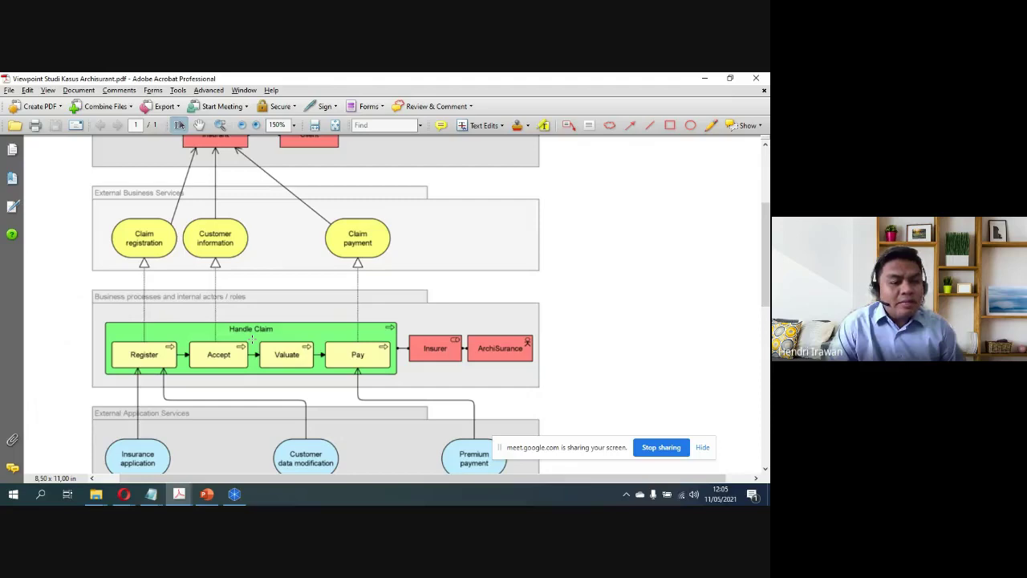
pyautogui.scroll(-5, 251, 340)
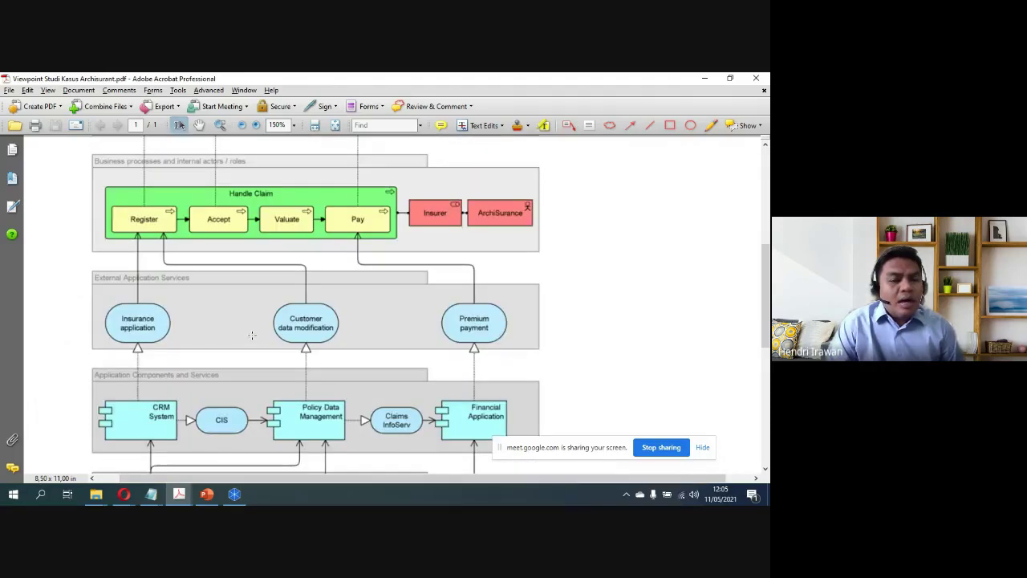
pyautogui.scroll(-2, 75, 298)
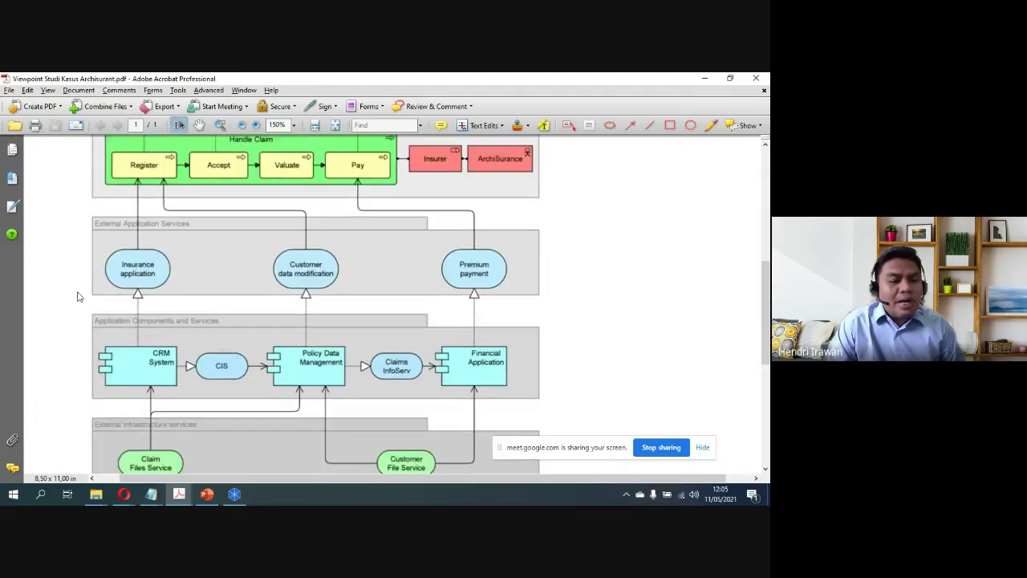
pyautogui.scroll(-1, 78, 297)
pyautogui.scroll(-1, 77, 296)
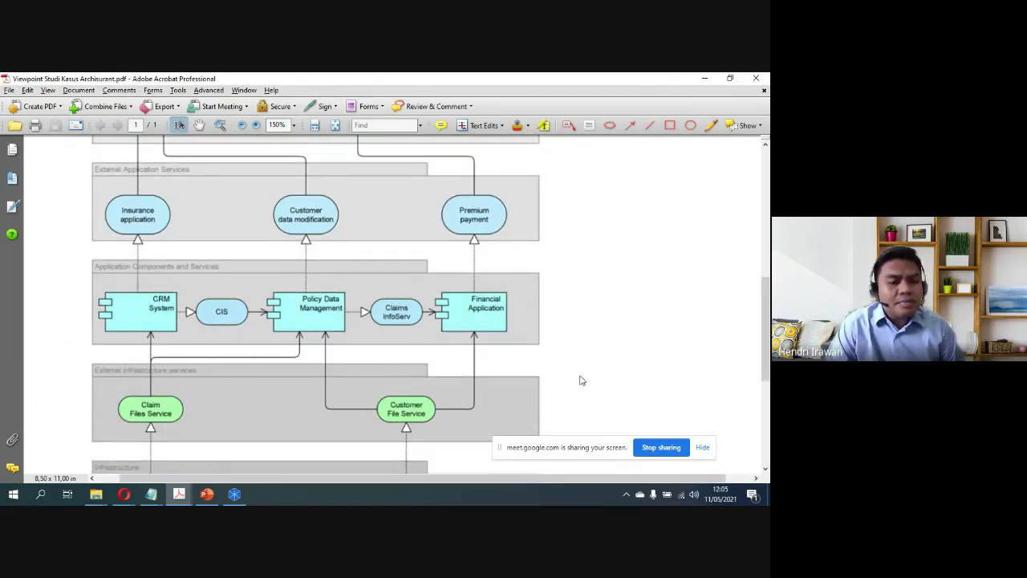
pyautogui.scroll(-1, 365, 325)
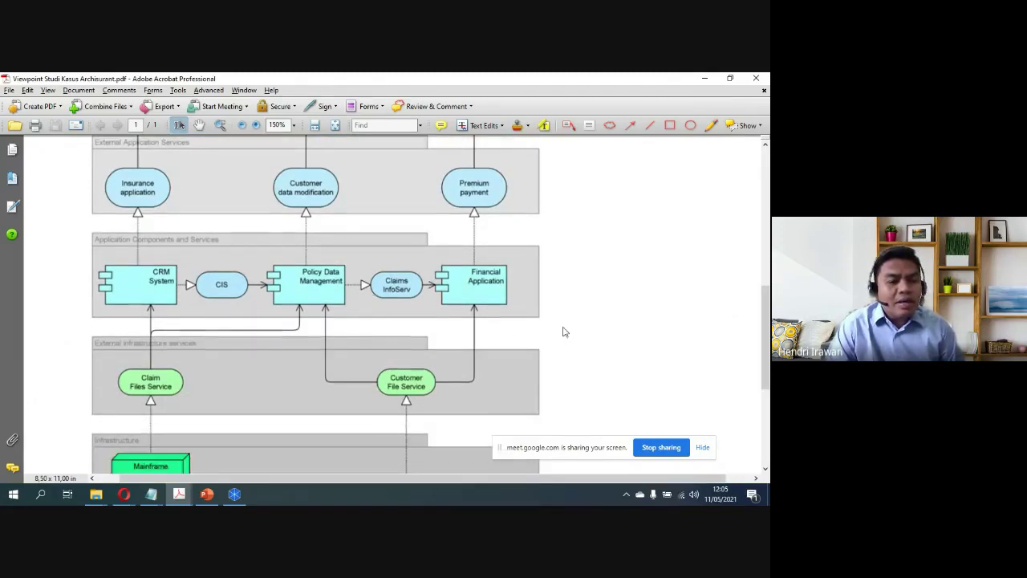
pyautogui.scroll(-3, 576, 336)
pyautogui.scroll(-4, 574, 339)
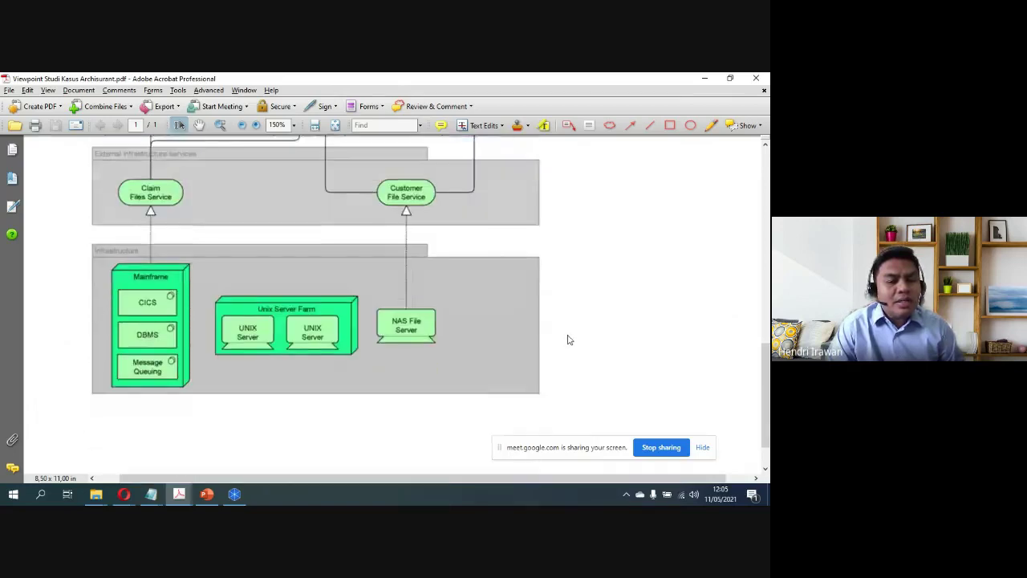
pyautogui.scroll(-1, 570, 339)
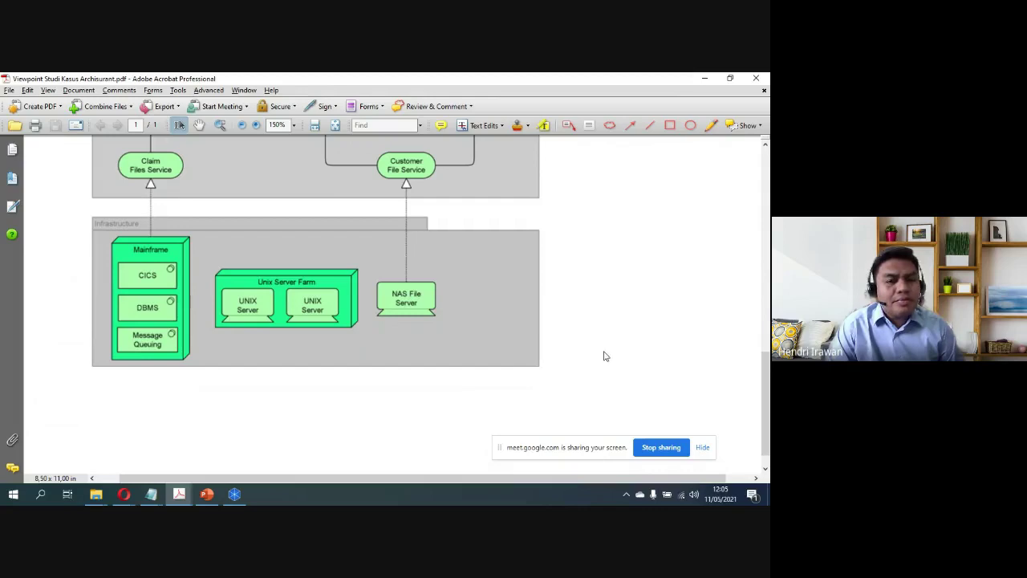
# Step: Review the reference's business layers again, trace the diagram upward from Infrastructure, and examine the Insurant role linked to Client
pyautogui.scroll(20, 600, 354)
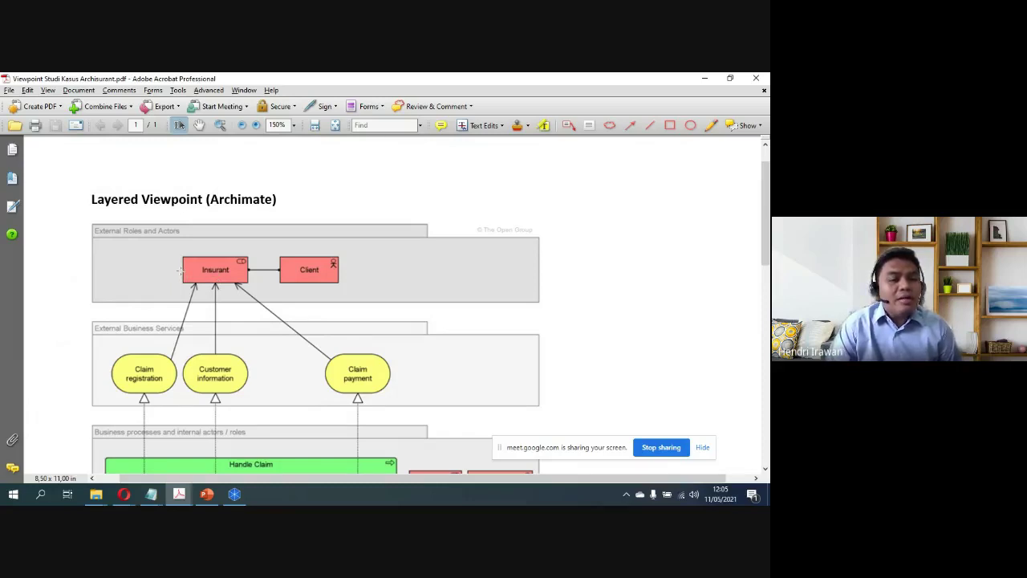
pyautogui.scroll(-1, 180, 270)
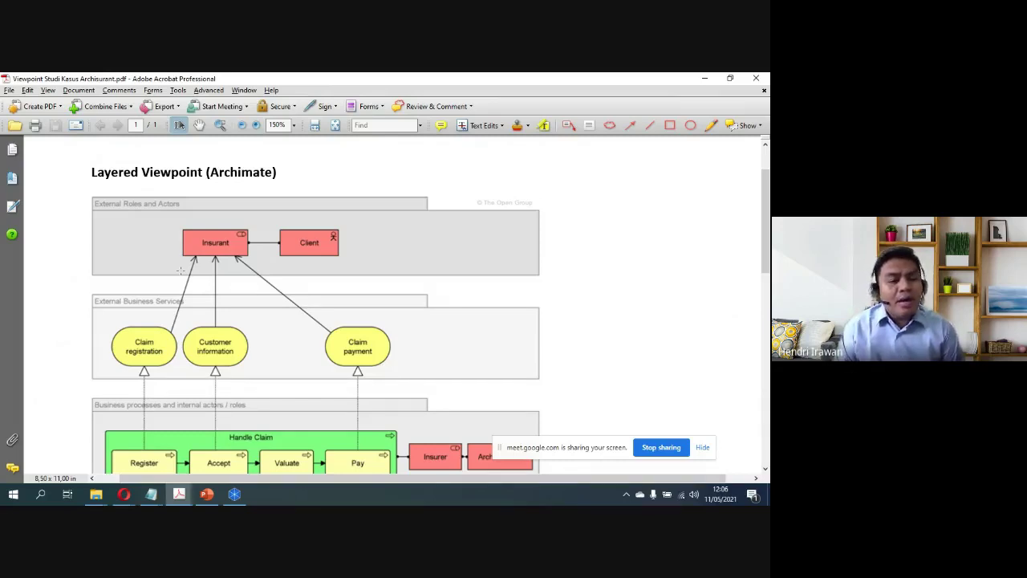
pyautogui.scroll(-2, 182, 270)
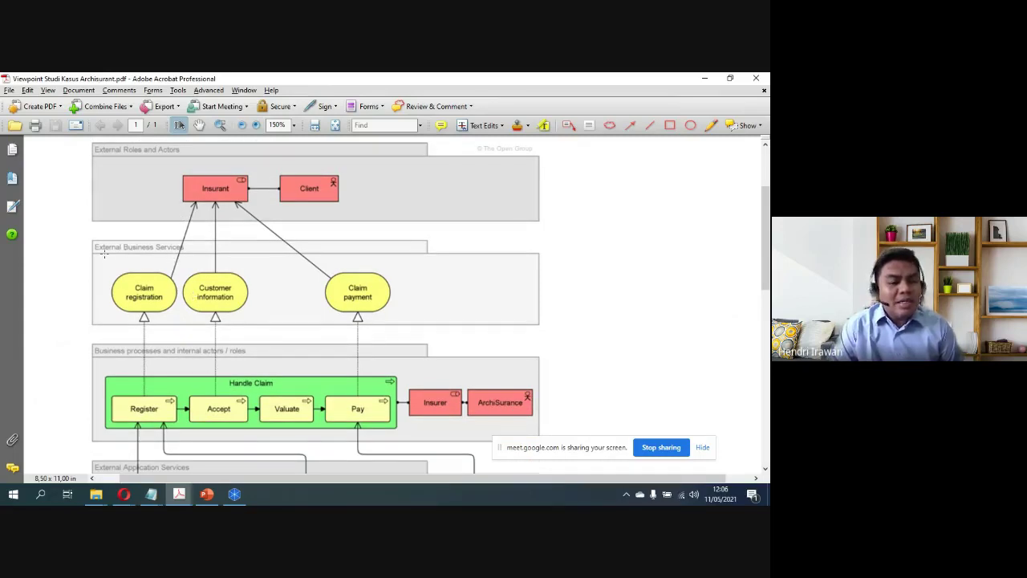
pyautogui.scroll(-1, 122, 321)
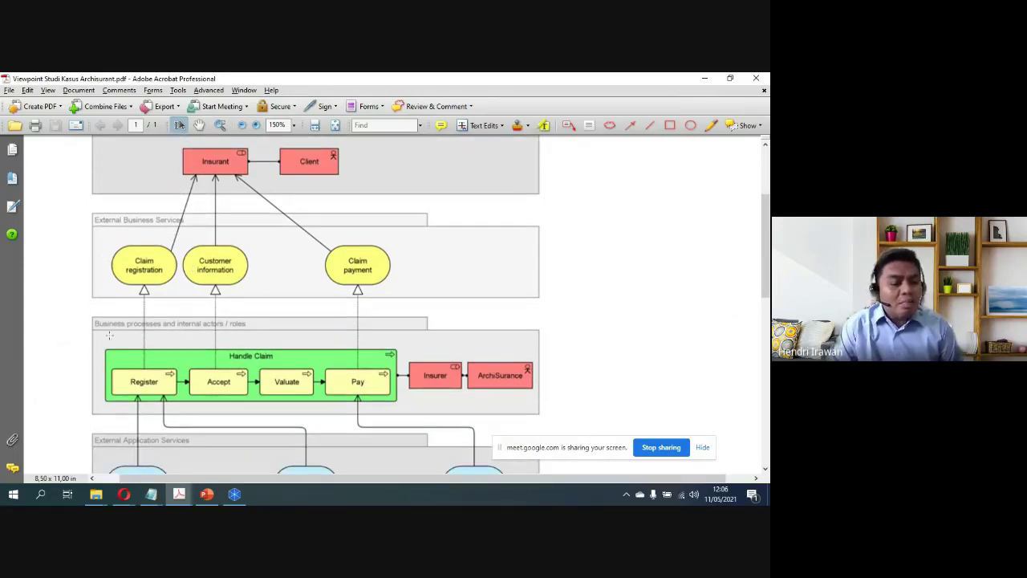
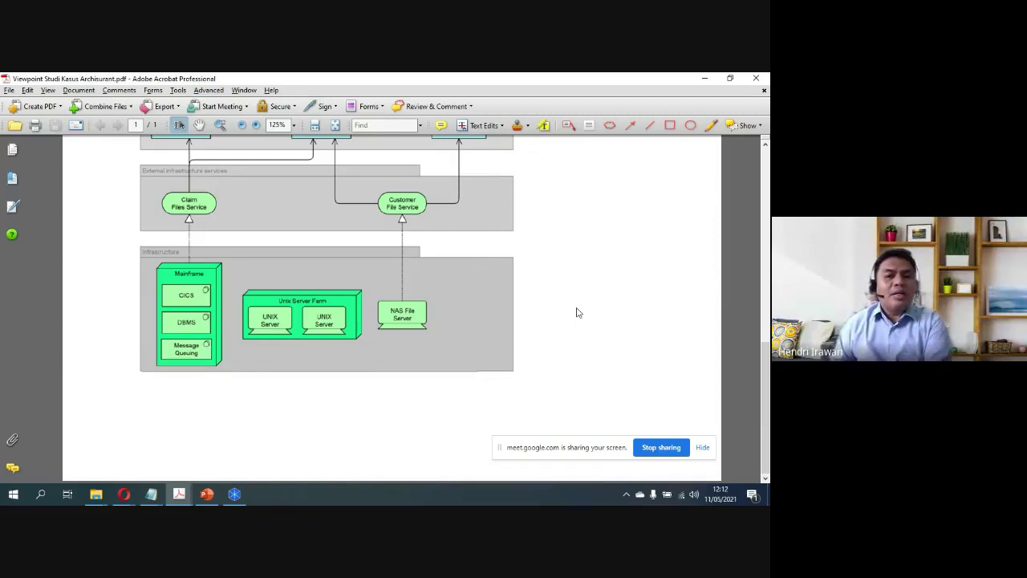
pyautogui.scroll(3, 568, 304)
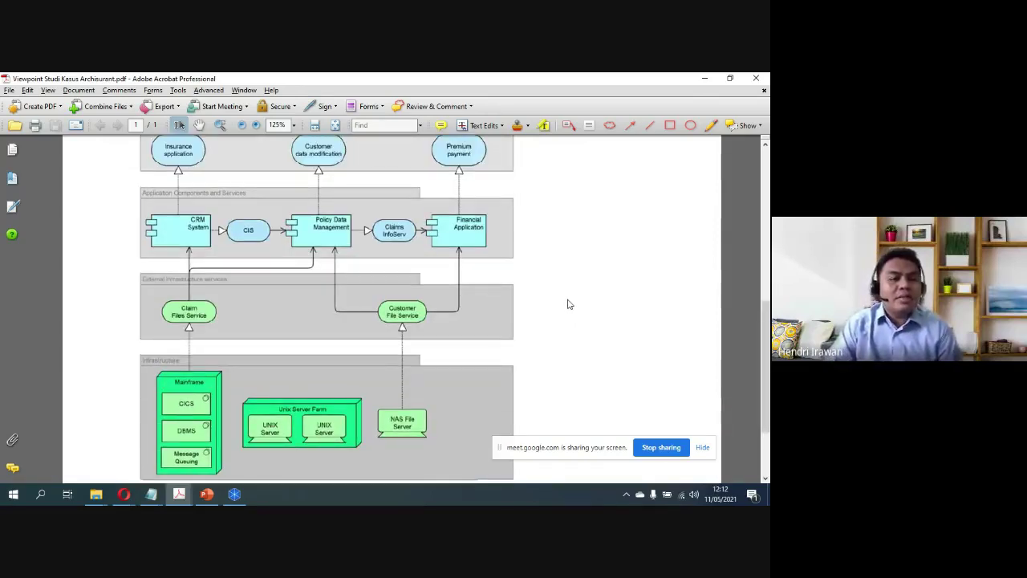
pyautogui.scroll(4, 568, 304)
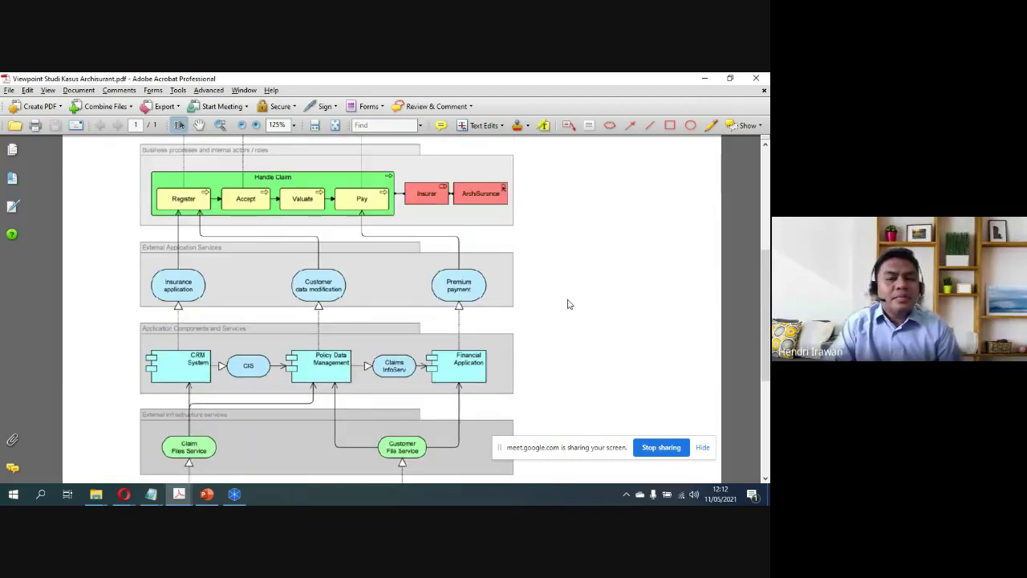
pyautogui.scroll(4, 569, 304)
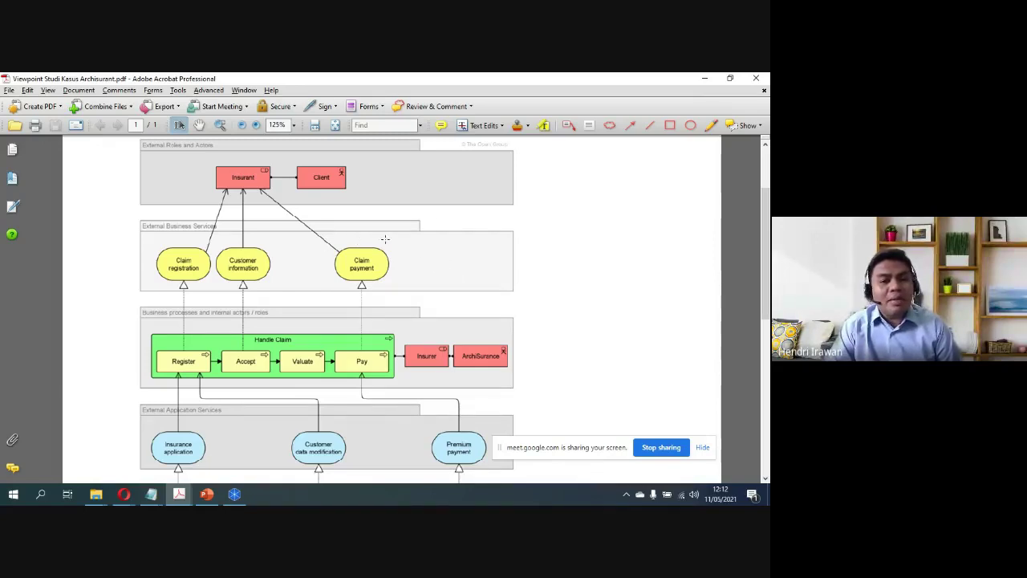
pyautogui.scroll(1, 516, 220)
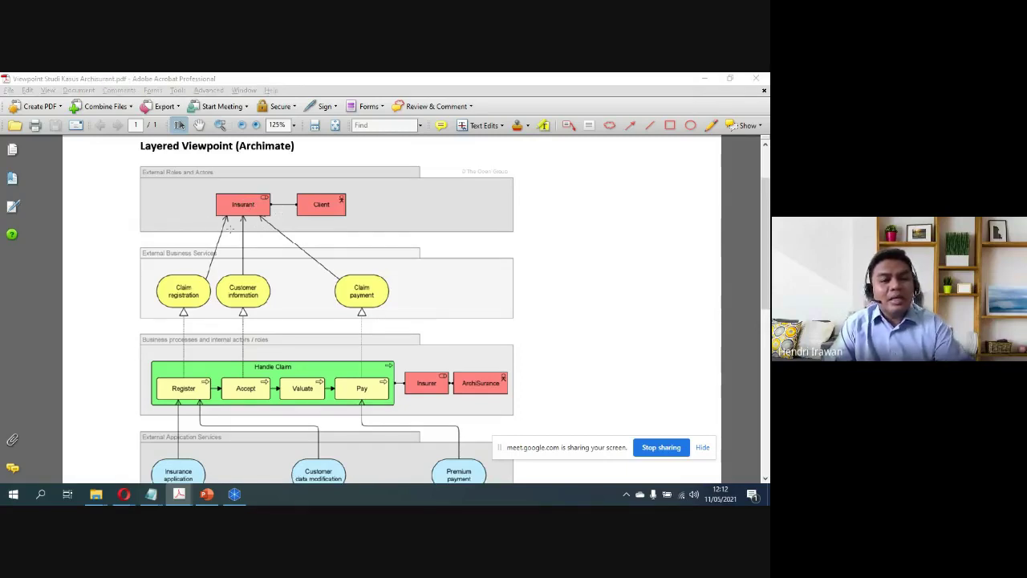
# Step: Switch to Archi, place a Business Role beside Client in the External Roles and Actors group, name it Insurant, and return to the reference PDF
pyautogui.hotkey('alt', 'Tab')
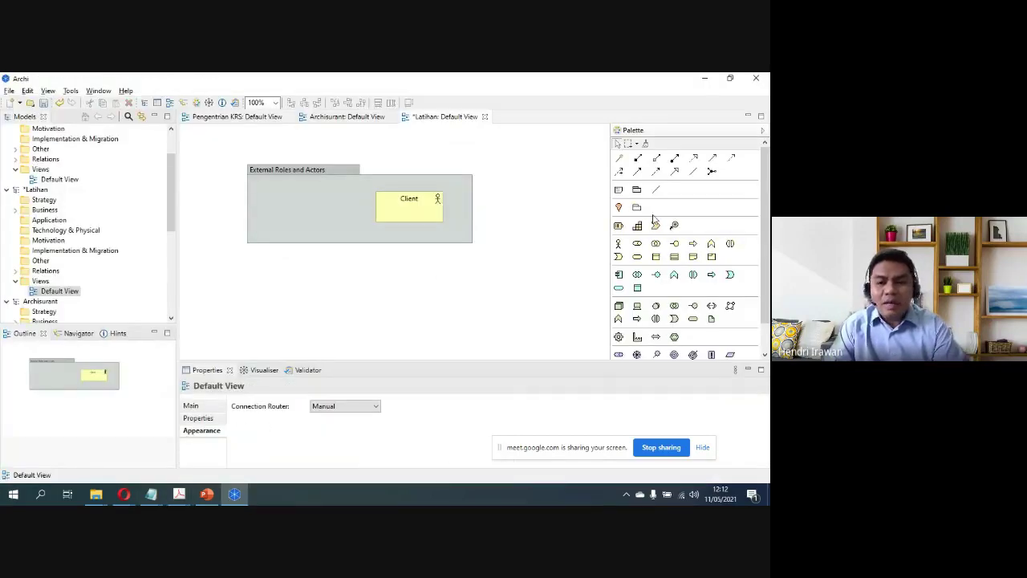
pyautogui.click(302, 205)
pyautogui.click(351, 278)
pyautogui.moveTo(338, 226); pyautogui.dragTo(327, 213)
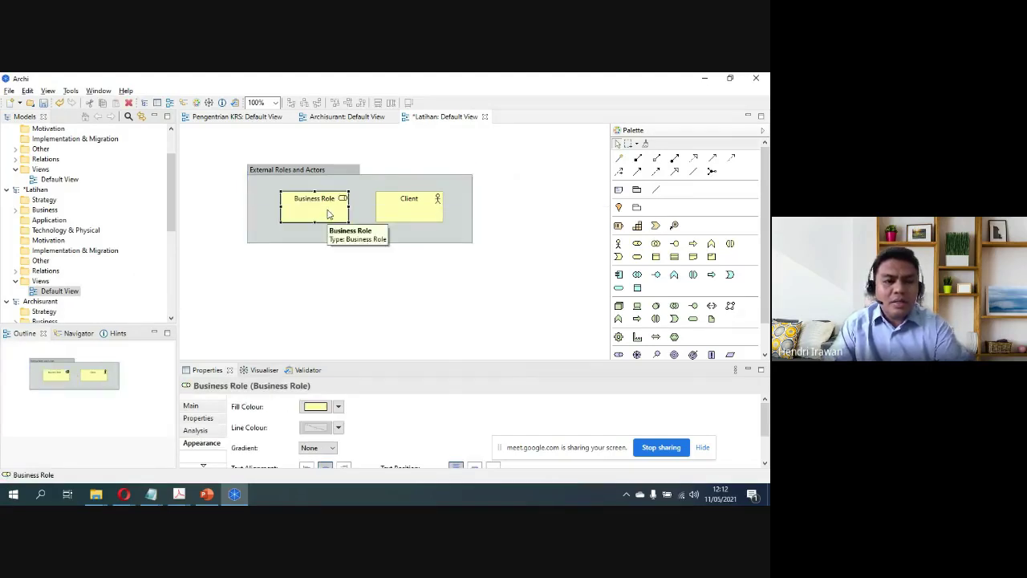
pyautogui.doubleClick(327, 214)
pyautogui.write('I')
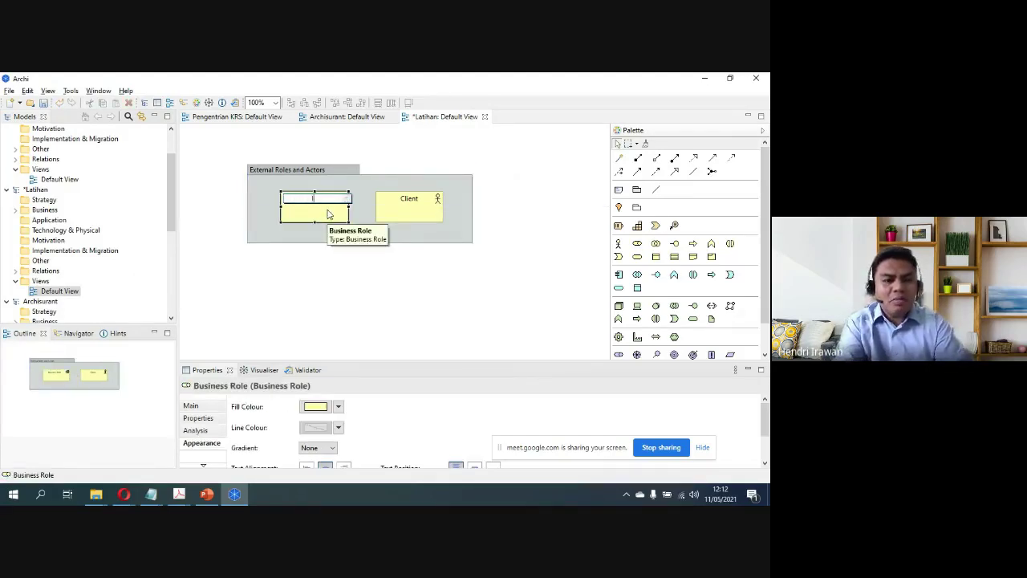
pyautogui.write('nsurant')
pyautogui.press('Return')
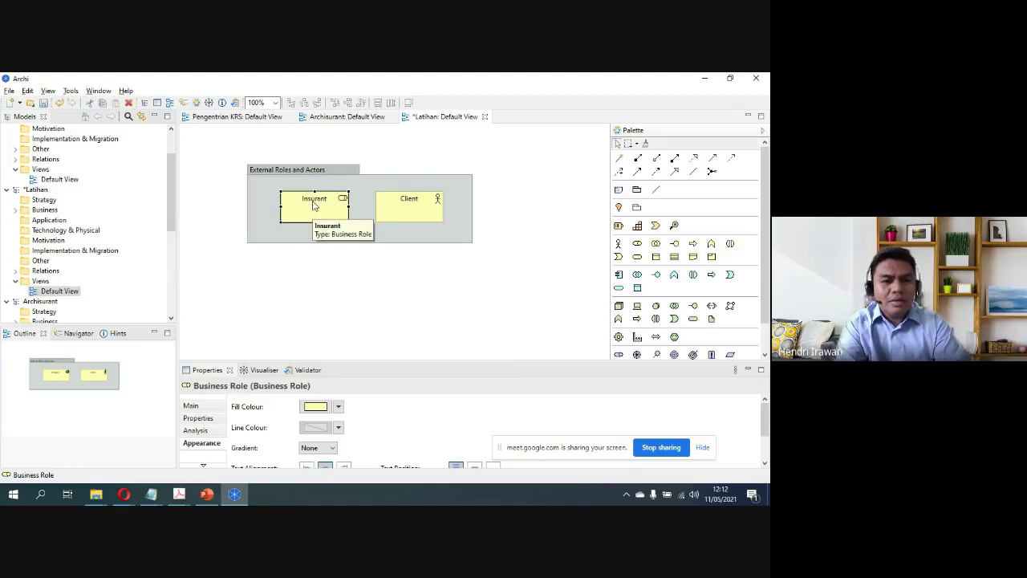
pyautogui.hotkey('alt', 'Tab')
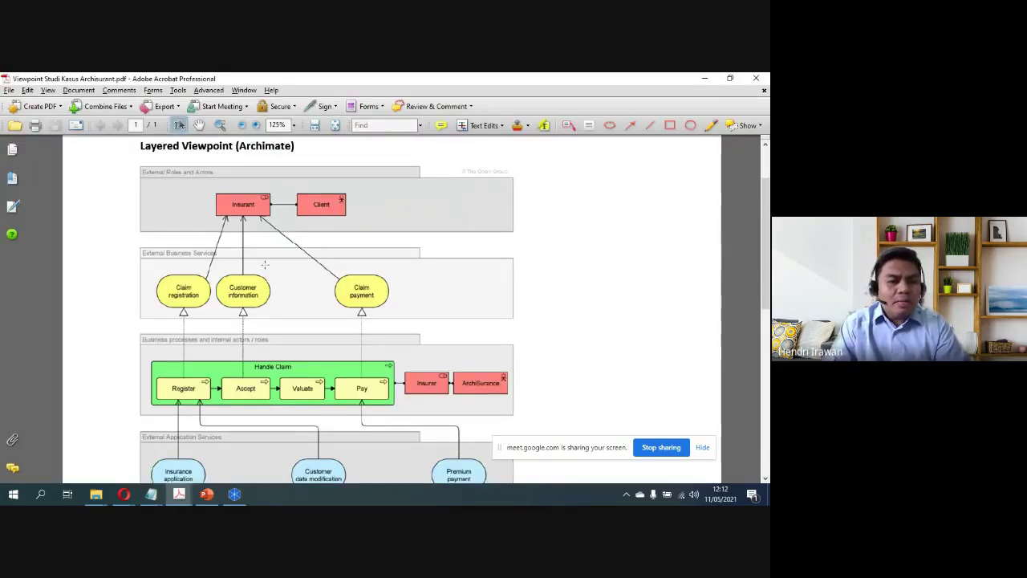
# Step: Switch to Archi, add a same-sized group aligned directly below External Roles and Actors, and name it External Business Service
pyautogui.hotkey('alt', 'Tab')
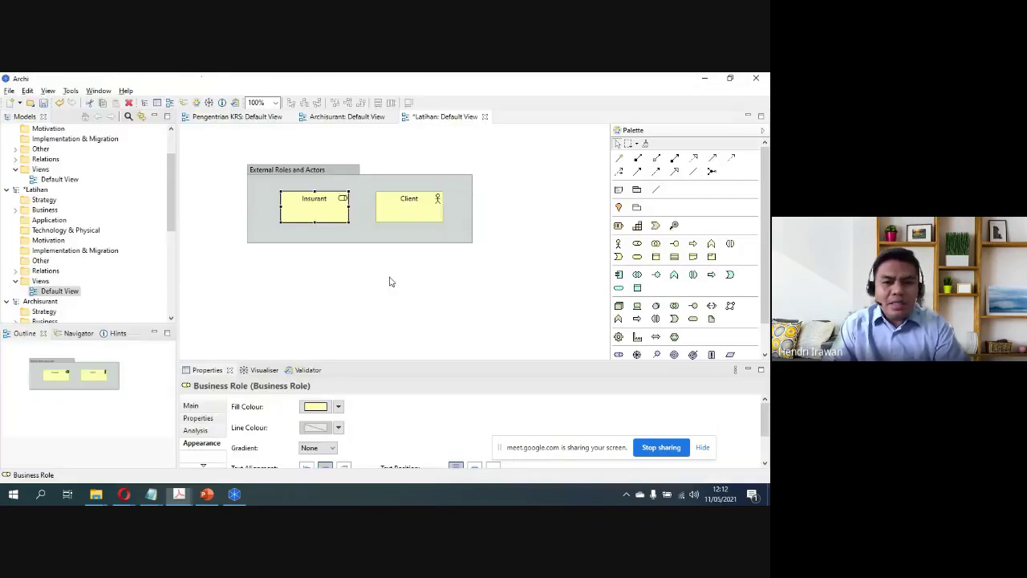
pyautogui.click(286, 274)
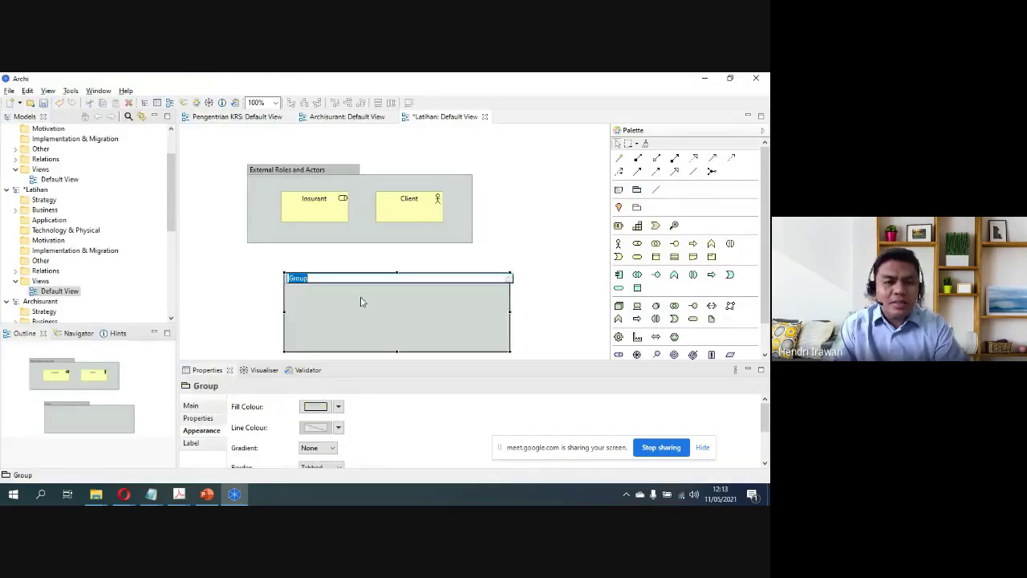
pyautogui.moveTo(414, 328); pyautogui.dragTo(376, 316)
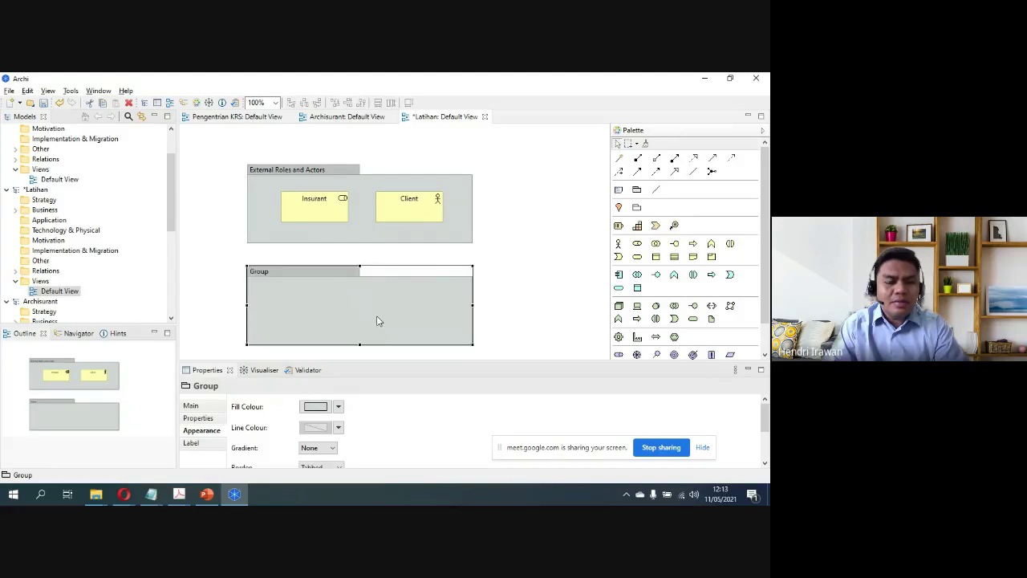
pyautogui.click(376, 315)
pyautogui.write('Exte')
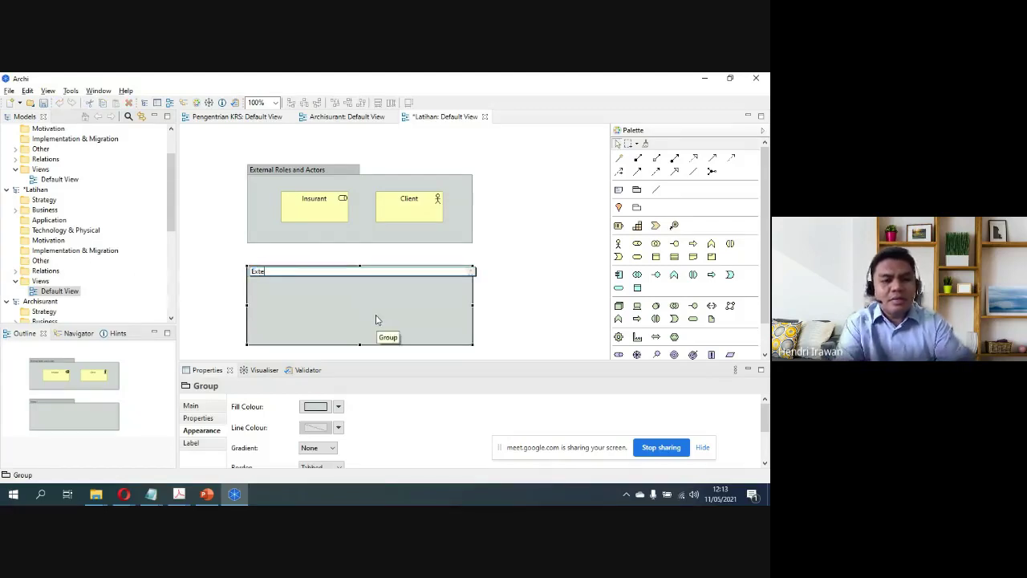
pyautogui.write('rnal Busine')
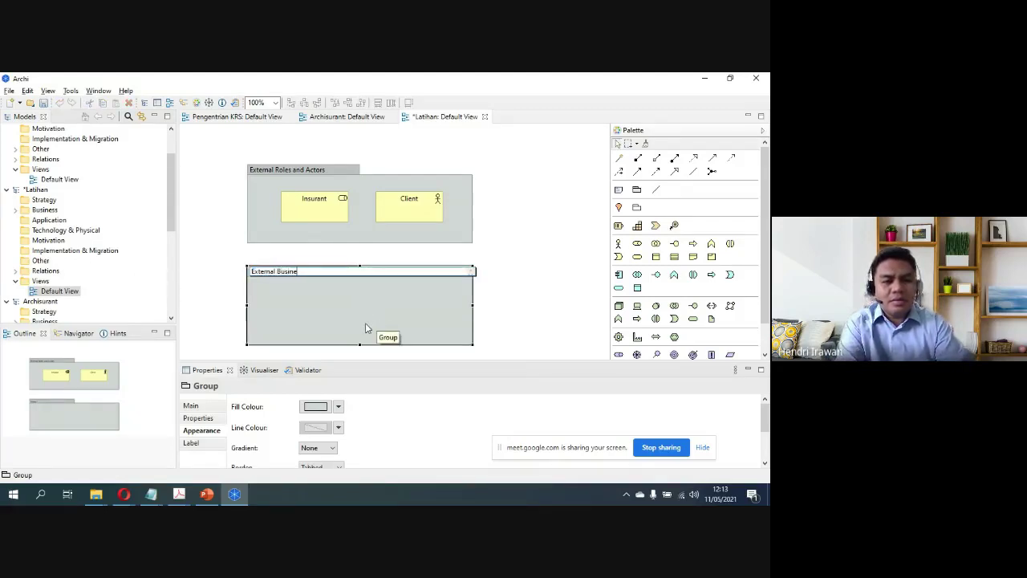
pyautogui.write('ss Service')
pyautogui.press('Return')
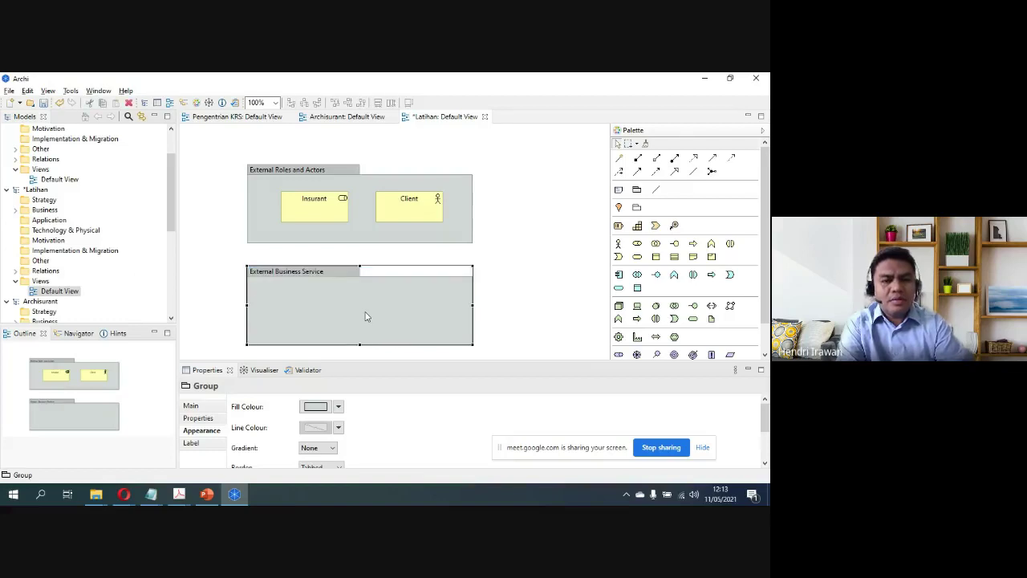
# Step: Place a Business Service element inside the External Business Service group, near the group's left edge
pyautogui.hotkey('alt', 'Tab')
pyautogui.hotkey('alt', 'Tab')
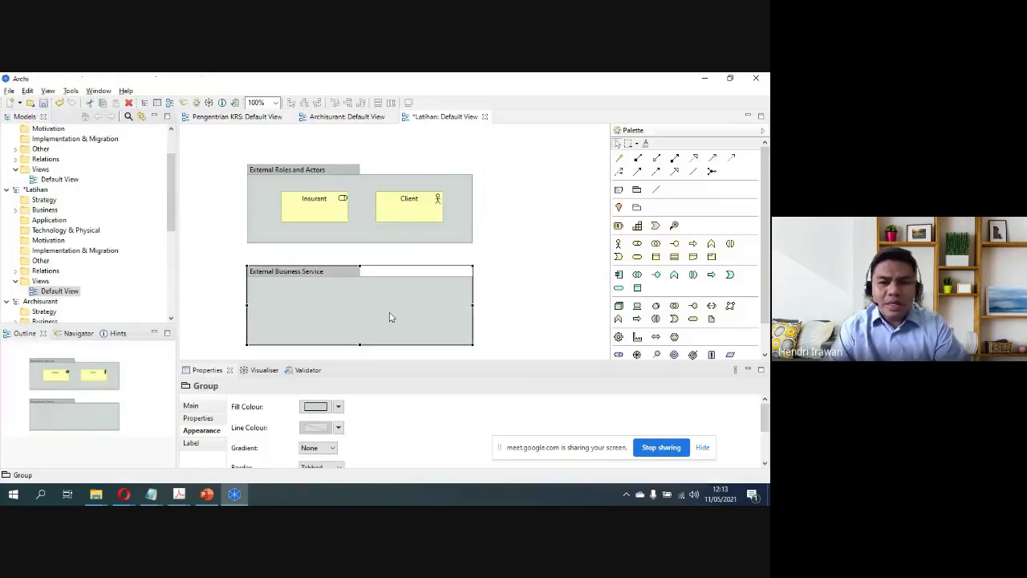
pyautogui.click(639, 258)
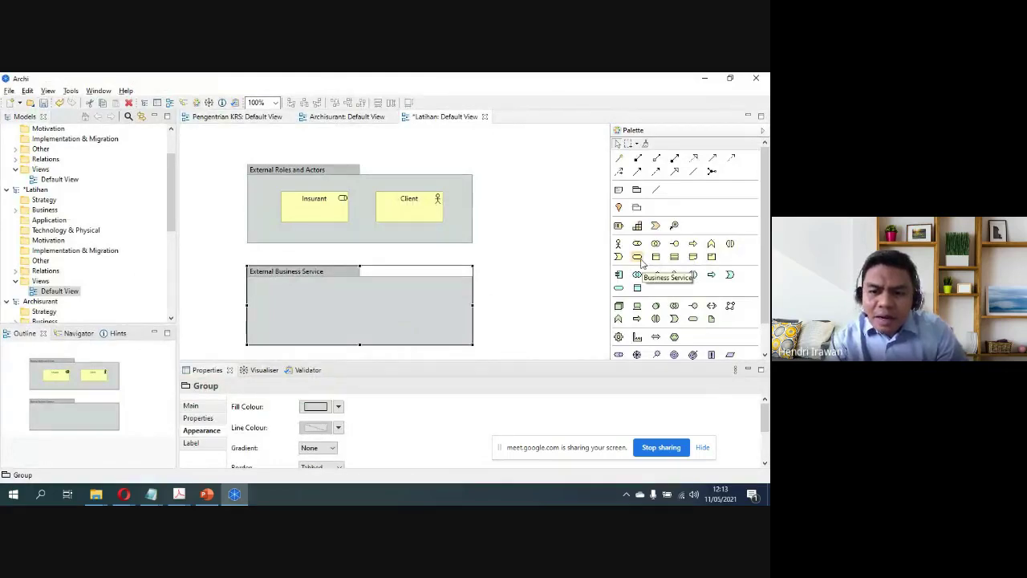
pyautogui.moveTo(268, 300); pyautogui.dragTo(334, 328)
pyautogui.click(380, 327)
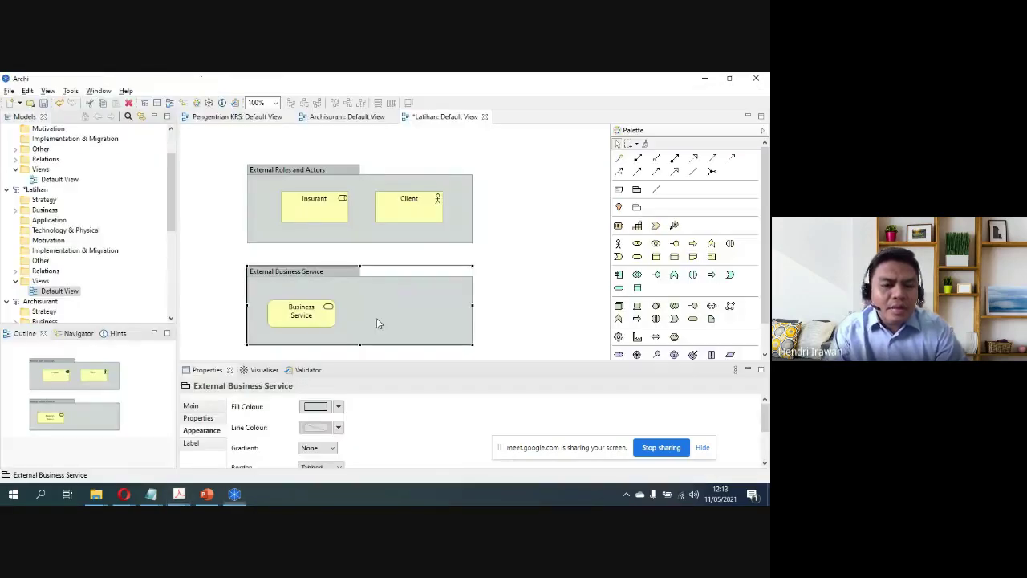
pyautogui.click(309, 317)
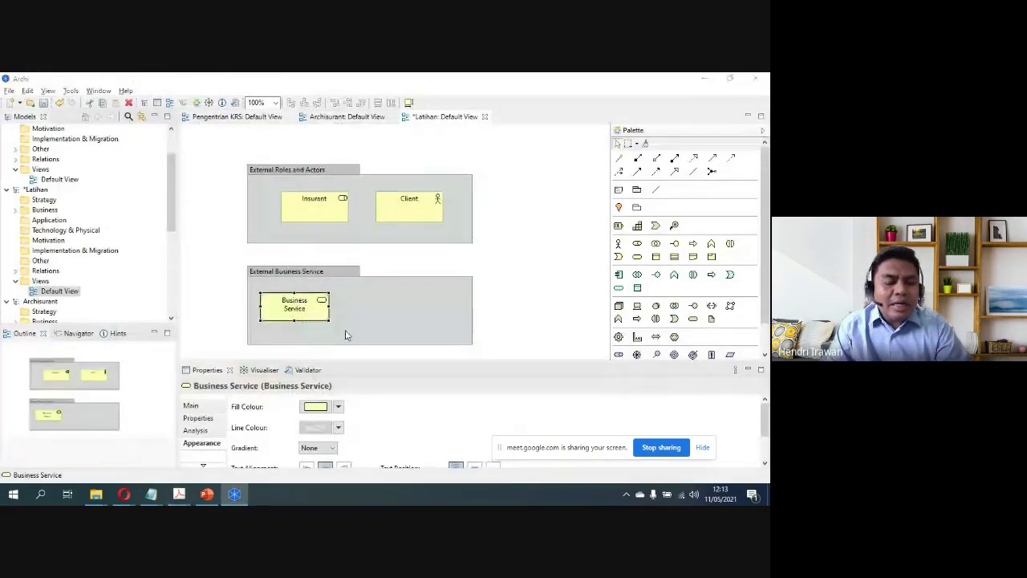
# Step: Check the services in the reference PDF and add a second Business Service beside the first in the External Business Service group
pyautogui.hotkey('alt', 'Tab')
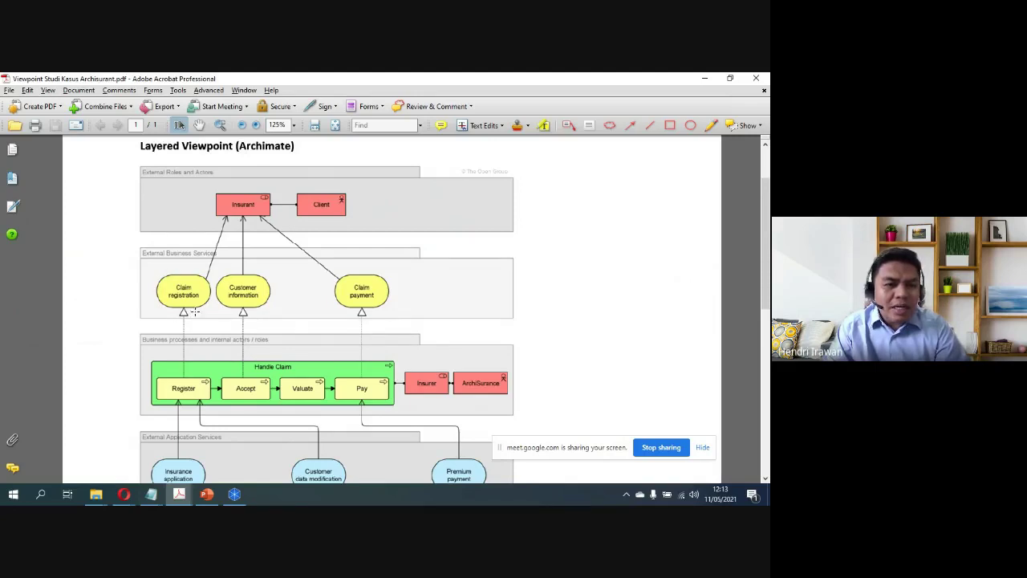
pyautogui.hotkey('alt', 'Tab')
pyautogui.click(364, 321)
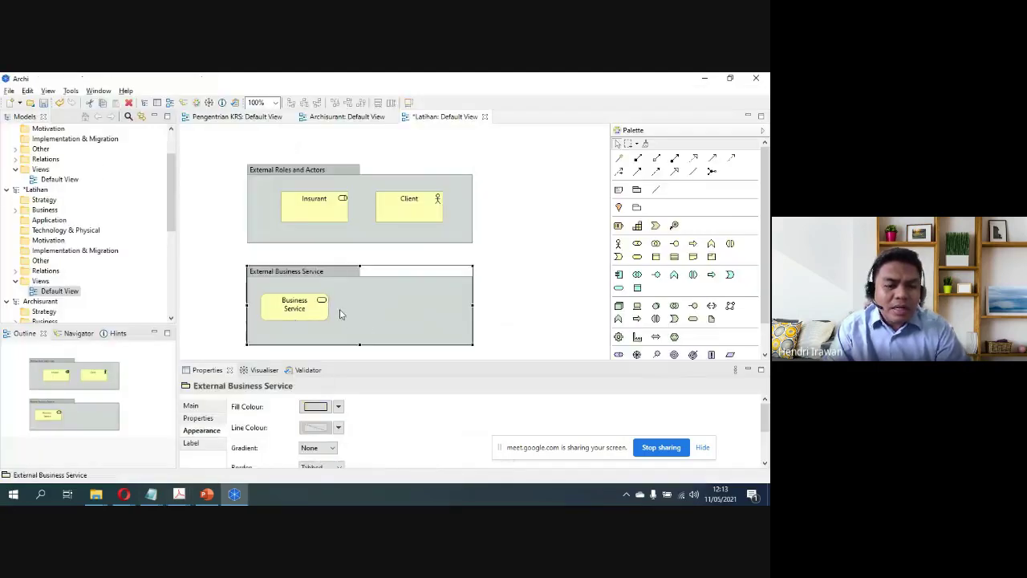
pyautogui.click(300, 318)
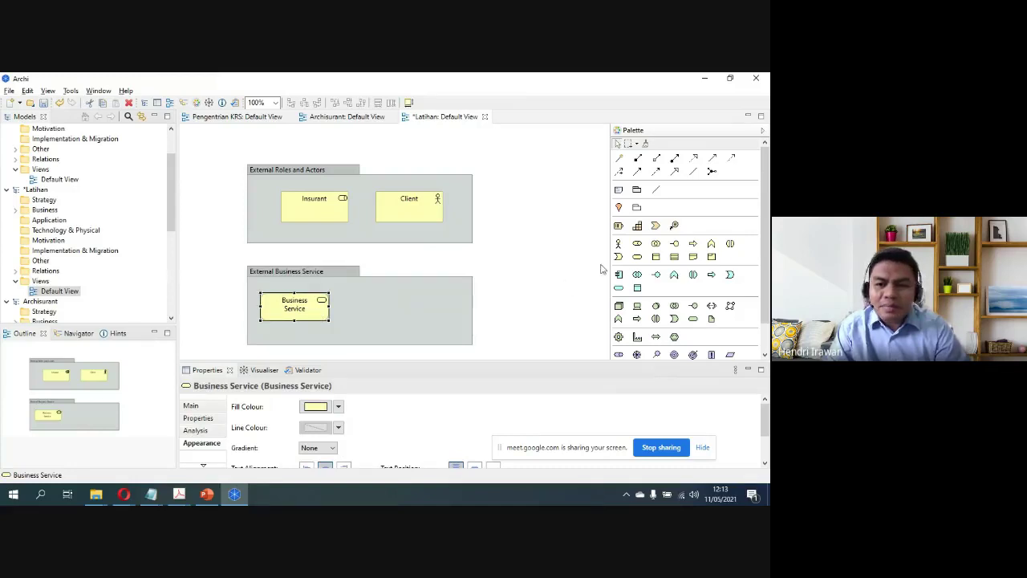
pyautogui.hotkey('alt', 'Tab')
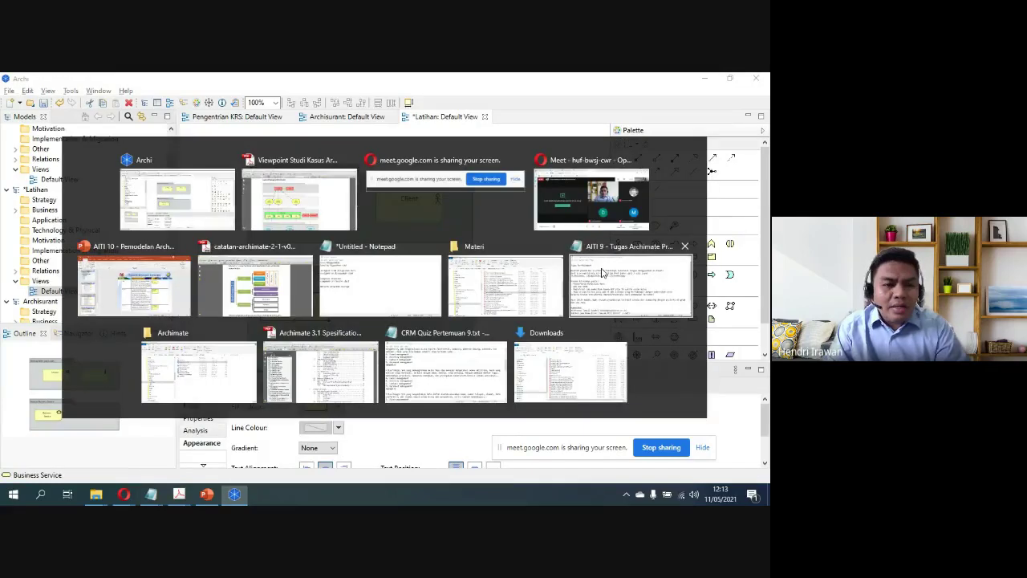
pyautogui.hotkey('alt', 'Tab')
pyautogui.click(439, 317)
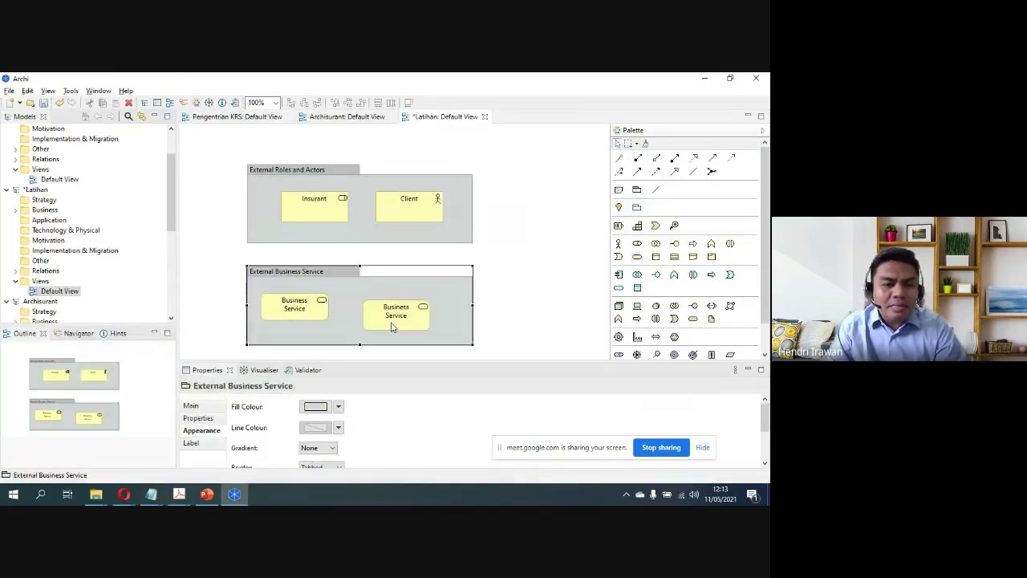
pyautogui.moveTo(393, 319); pyautogui.dragTo(374, 314)
pyautogui.click(552, 298)
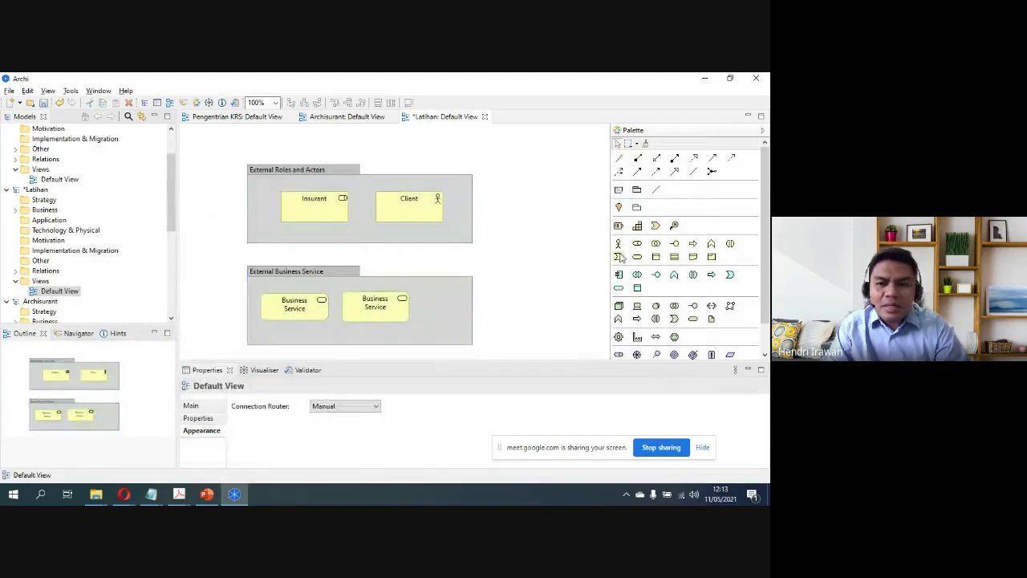
# Step: Connect both Business Service elements to the Insurant role with Serving relations
pyautogui.hotkey('alt', 'Tab')
pyautogui.hotkey('alt', 'Tab')
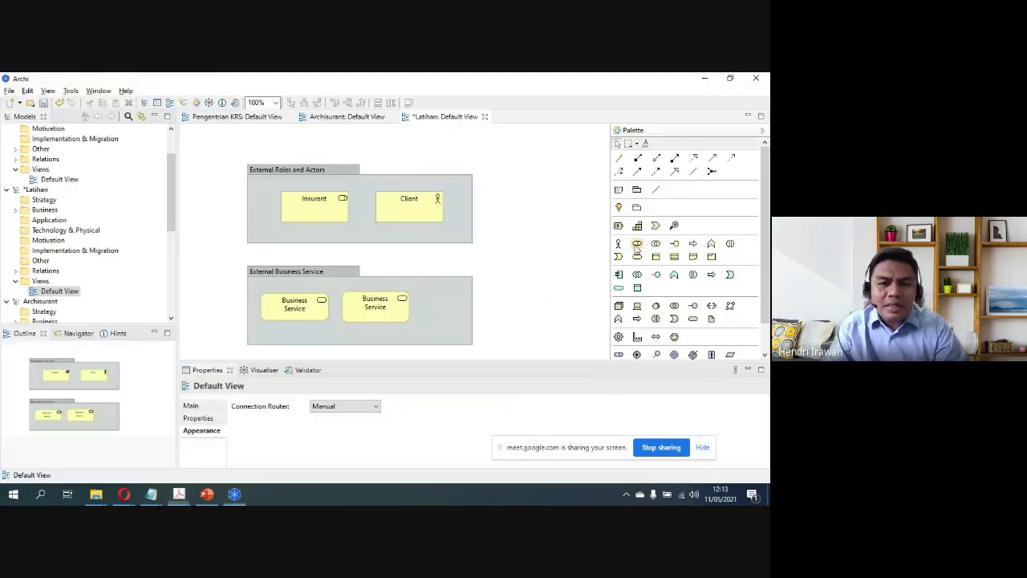
pyautogui.click(717, 161)
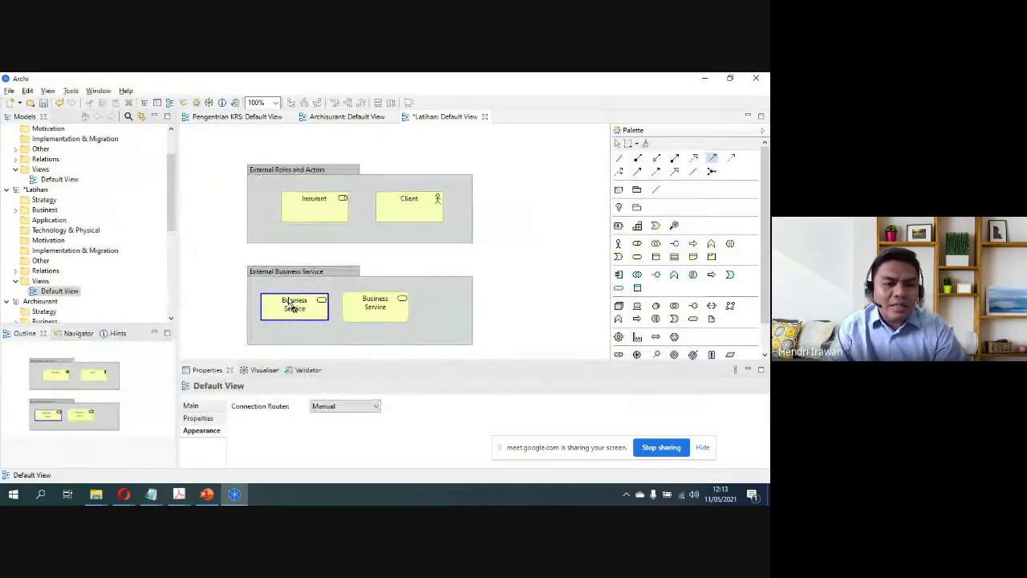
pyautogui.click(291, 303)
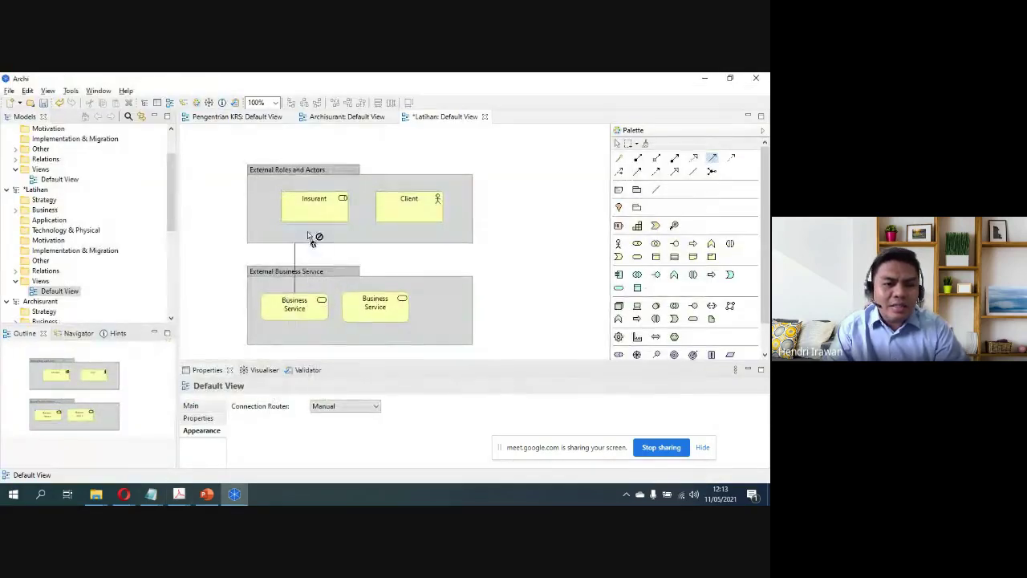
pyautogui.click(320, 224)
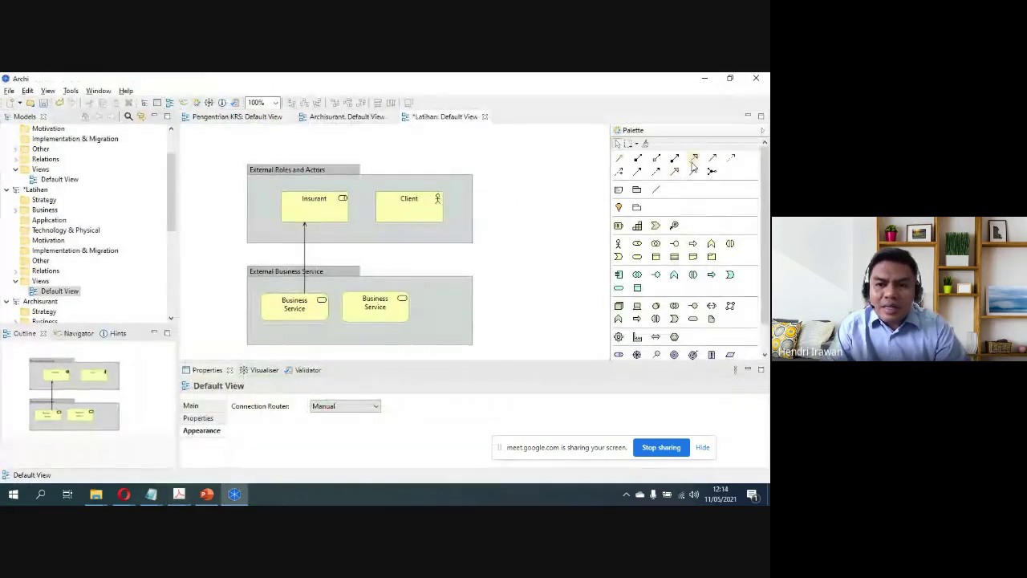
pyautogui.click(712, 160)
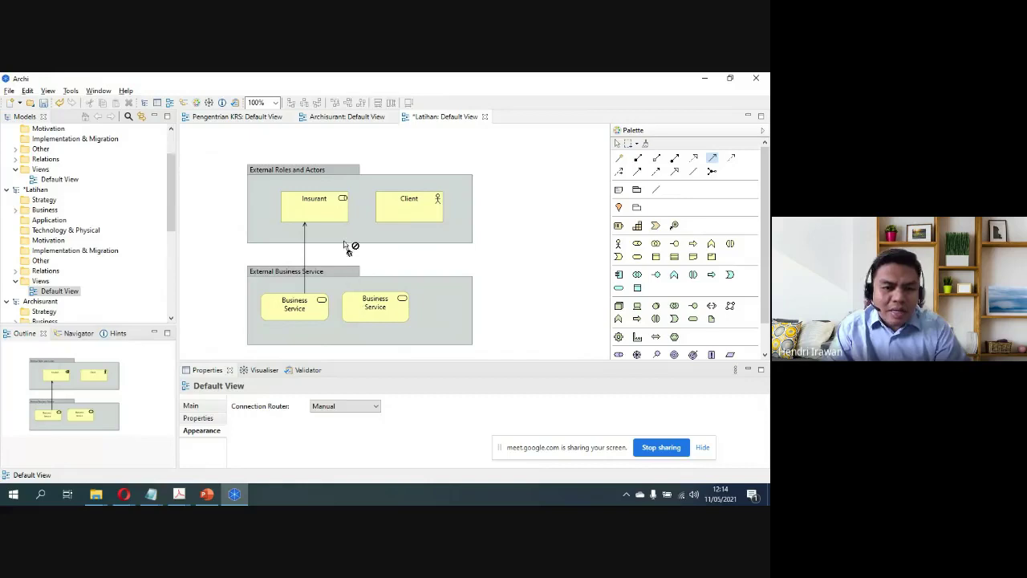
pyautogui.click(336, 210)
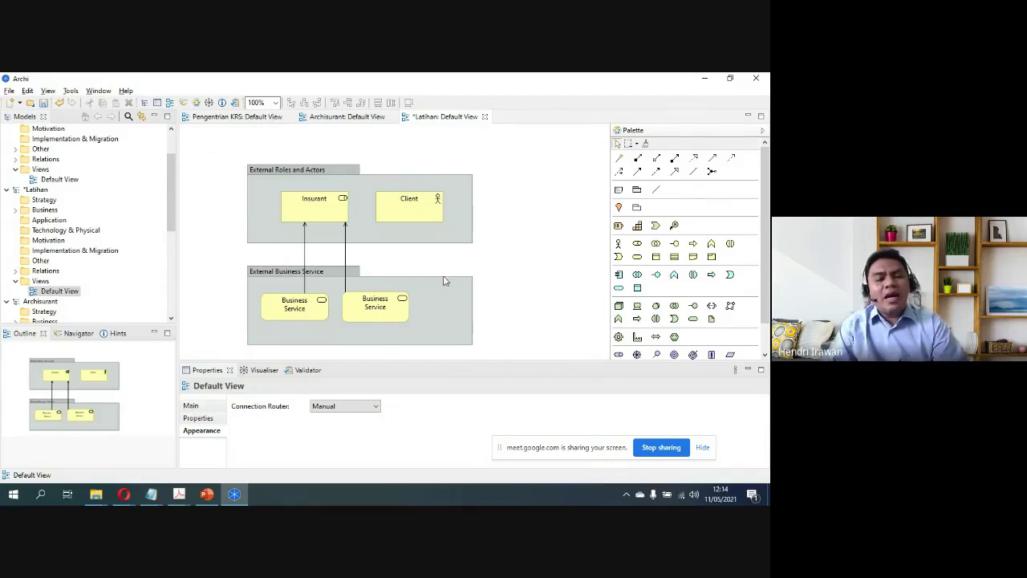
# Step: Review the reference PDF's business and application layers, and switch to the Google Meet call in the browser
pyautogui.hotkey('alt', 'Tab')
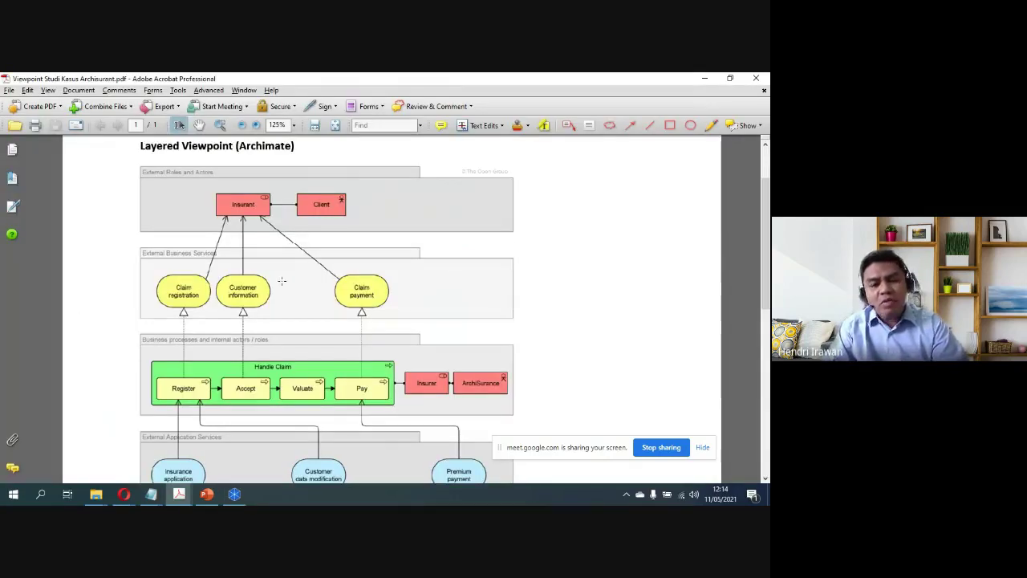
pyautogui.scroll(-3, 281, 281)
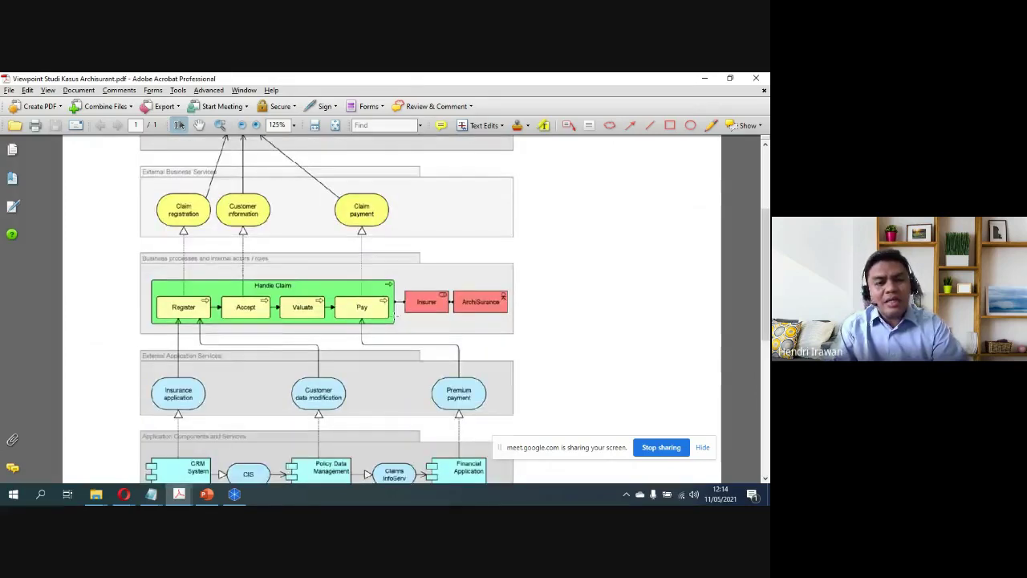
pyautogui.scroll(-3, 327, 308)
pyautogui.hotkey('alt', 'Tab')
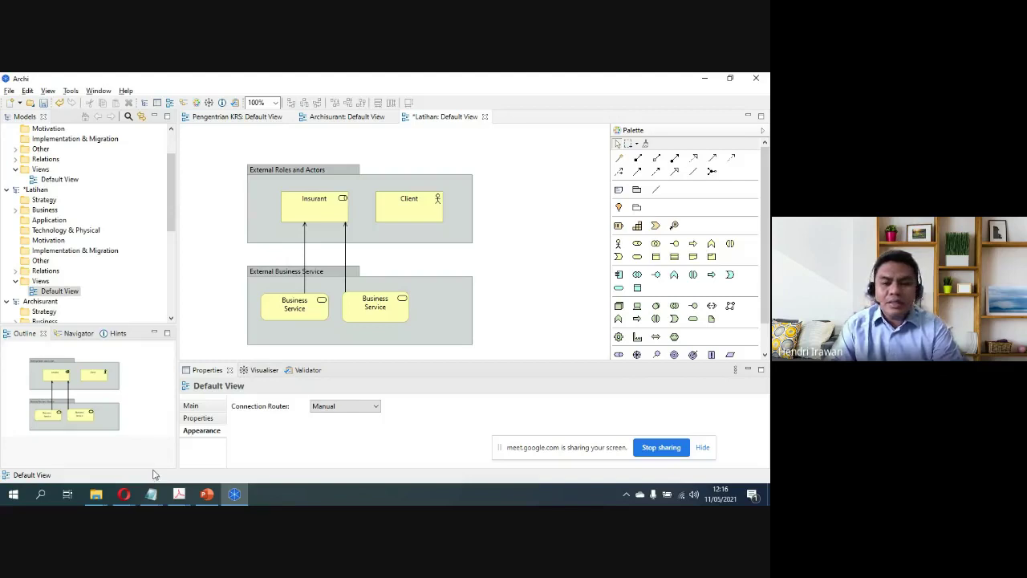
pyautogui.click(125, 495)
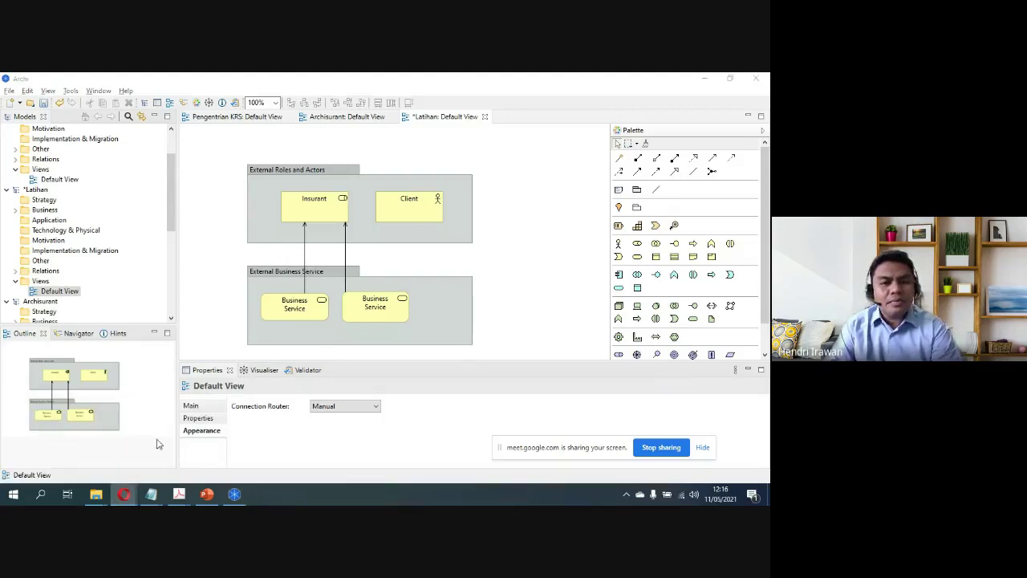
pyautogui.hotkey('alt', 'Tab')
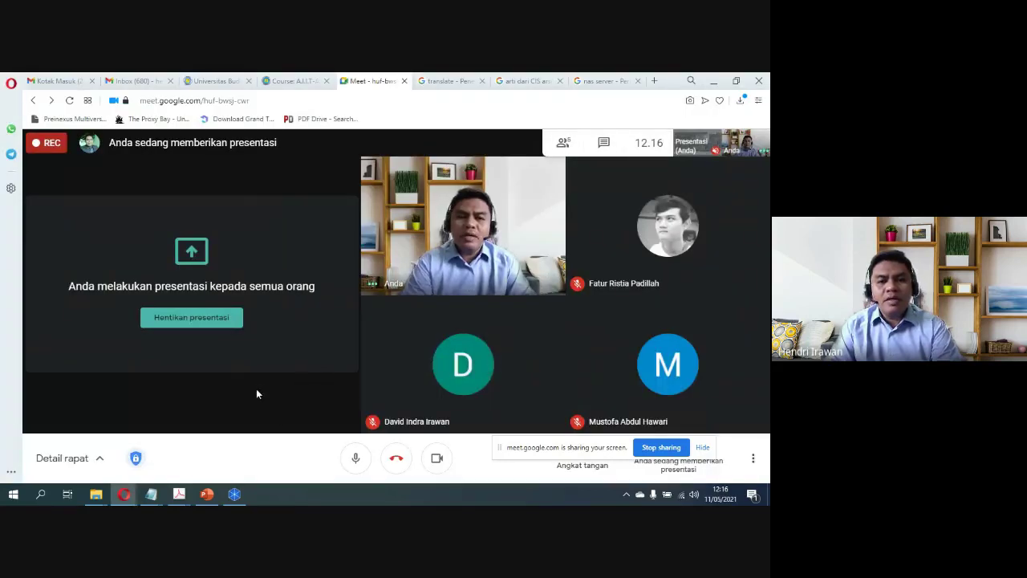